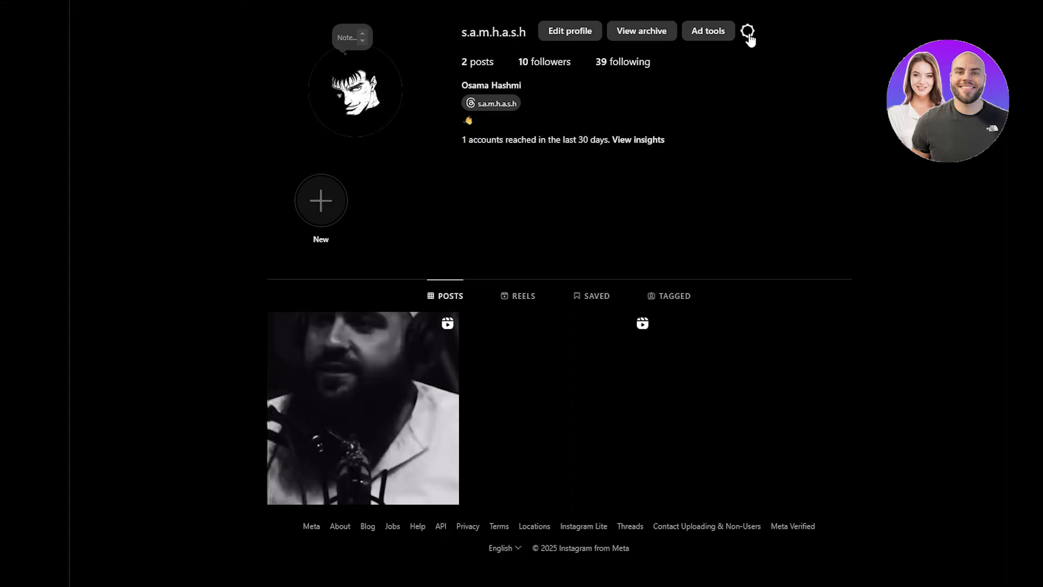
# Open the Instagram professional account settings and review the category, business contact and display options.
pyautogui.click(748, 32)
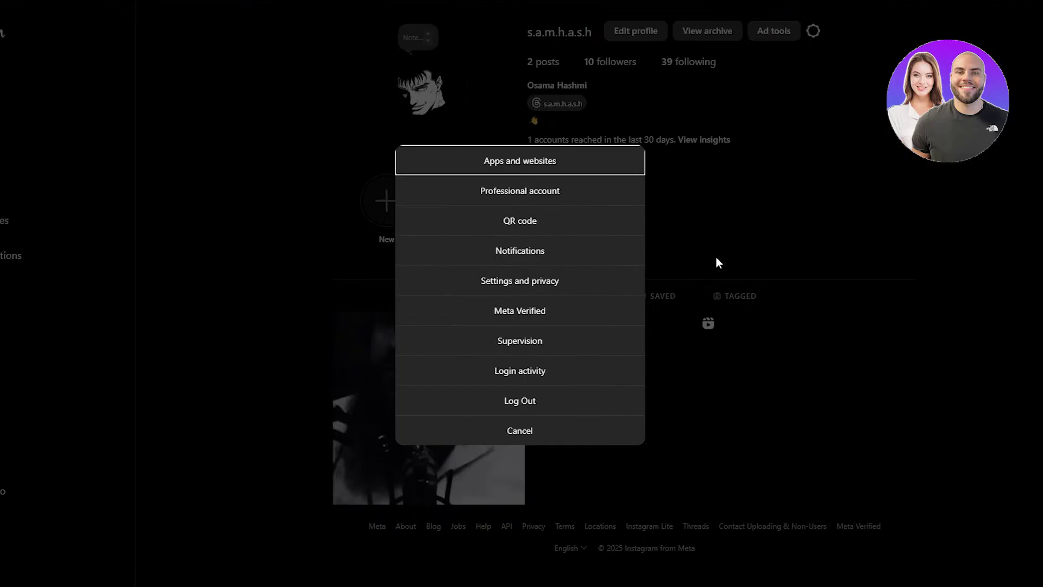
pyautogui.click(515, 195)
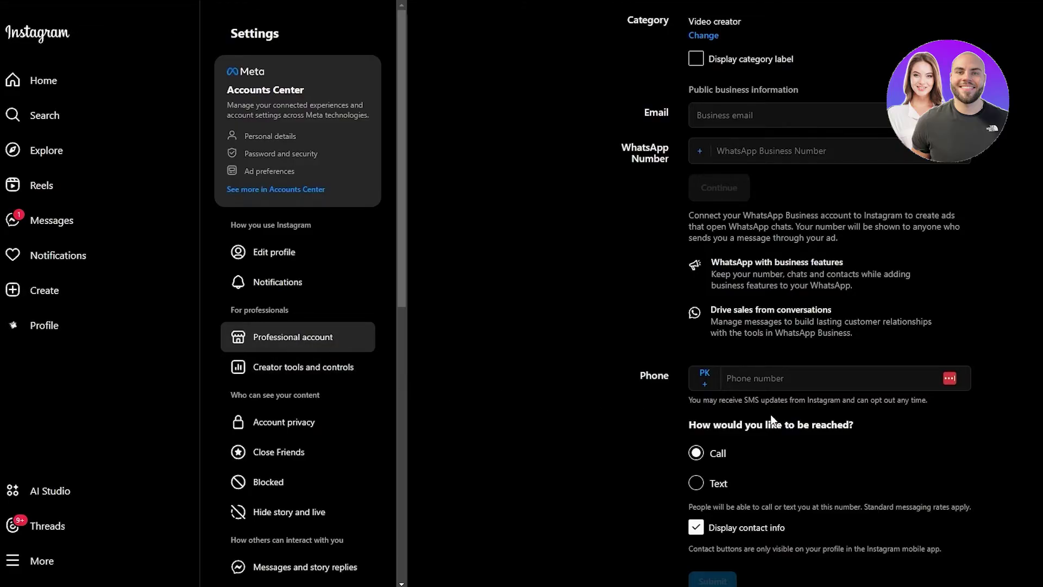
pyautogui.scroll(1, 772, 419)
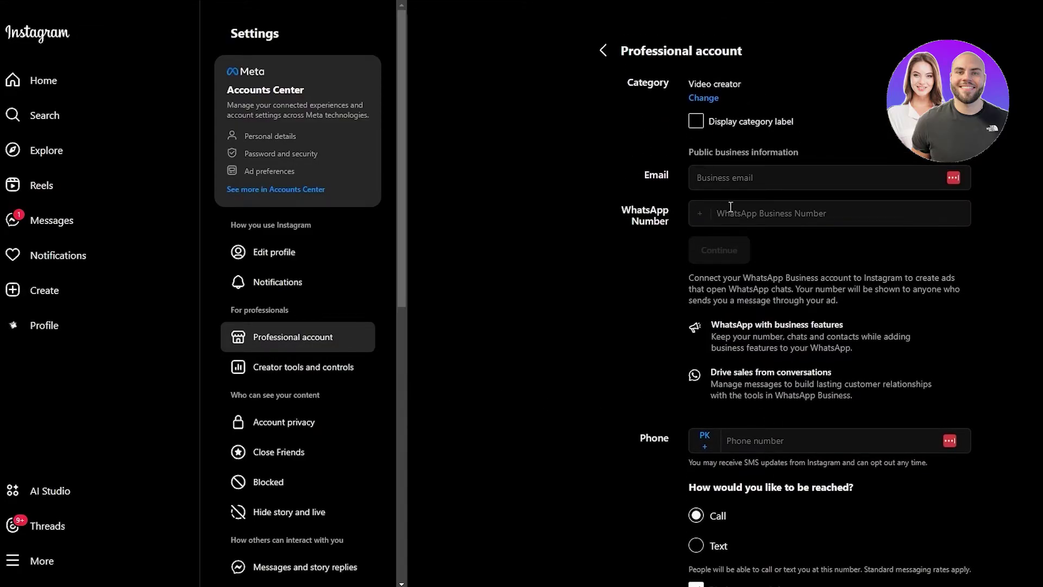
pyautogui.scroll(-3, 730, 207)
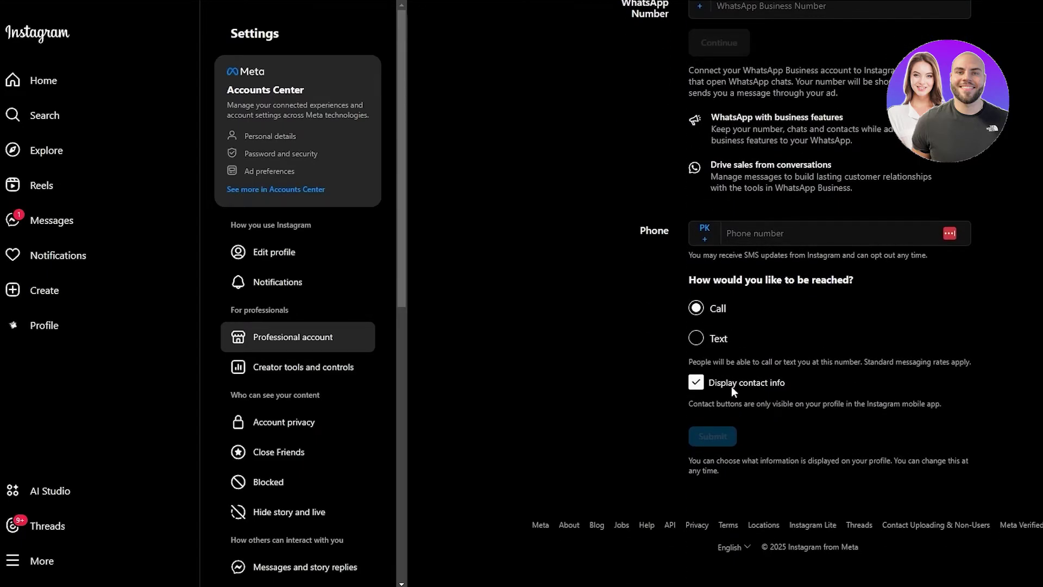
pyautogui.scroll(3, 639, 522)
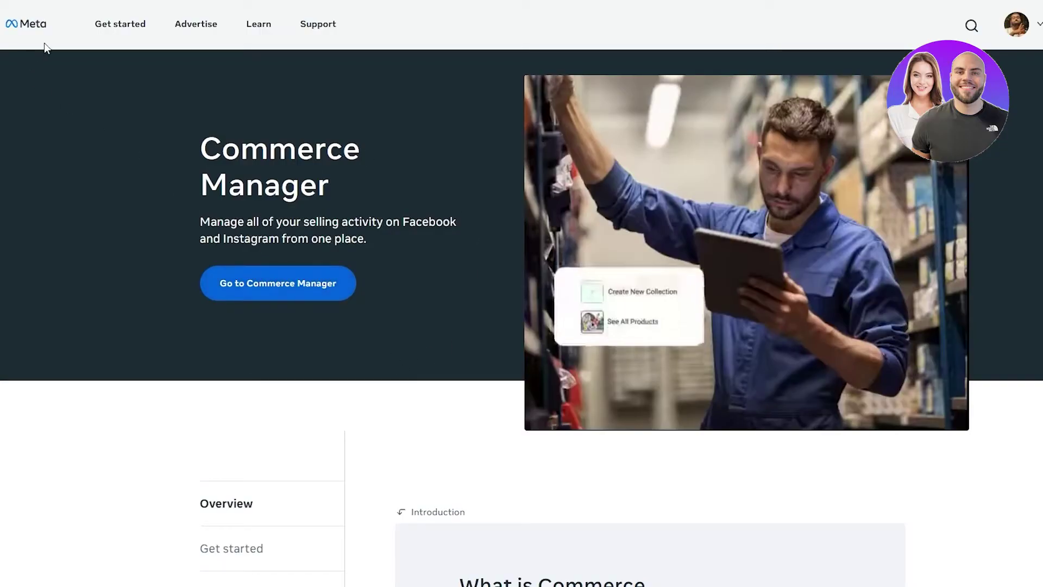
# Look over Meta's Commerce Manager overview page, including its introduction, account login options and Start now choices.
pyautogui.click(120, 24)
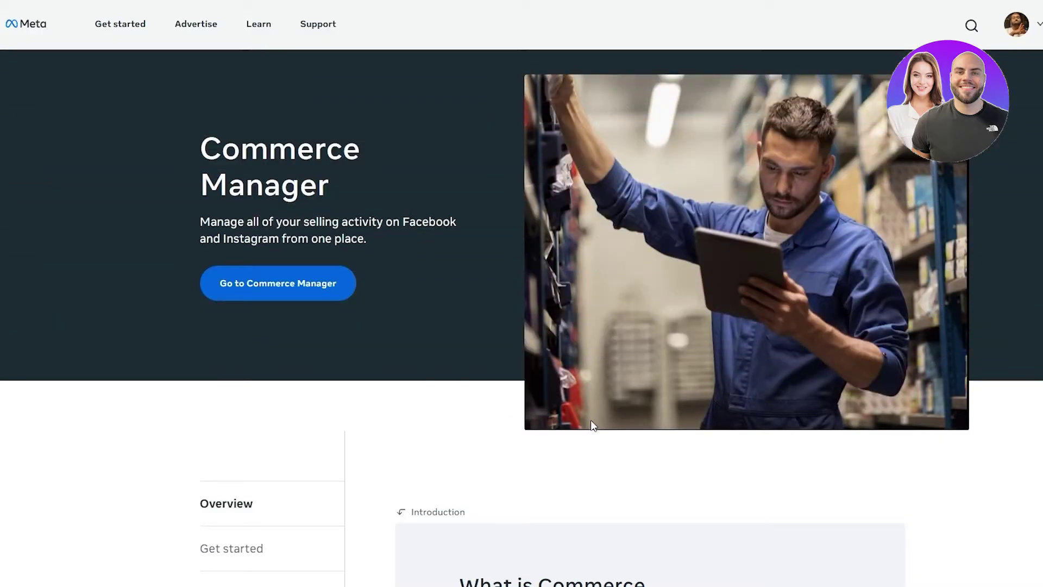
pyautogui.scroll(-5, 603, 453)
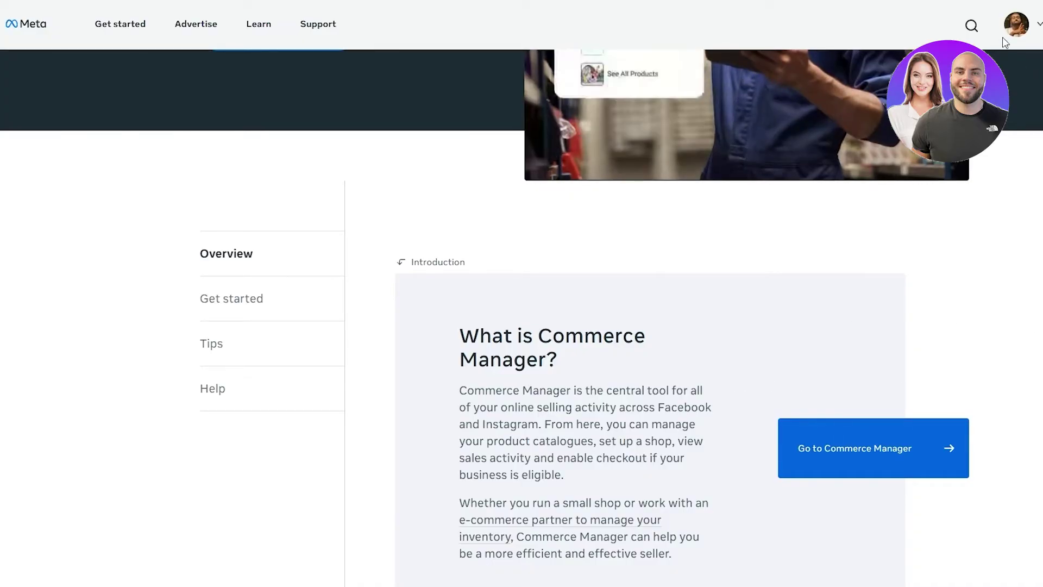
pyautogui.click(1029, 32)
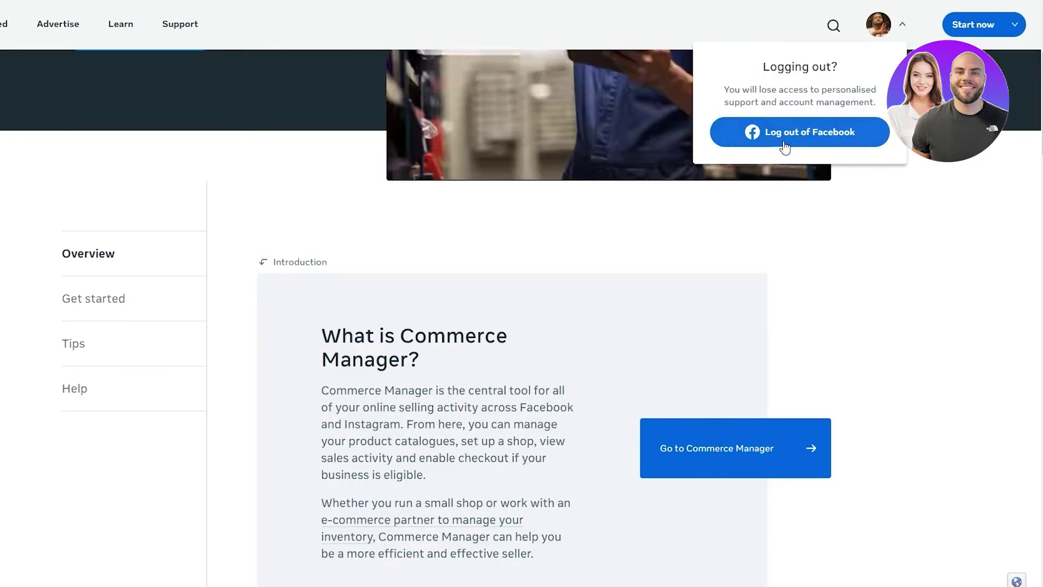
pyautogui.click(856, 249)
pyautogui.click(1015, 25)
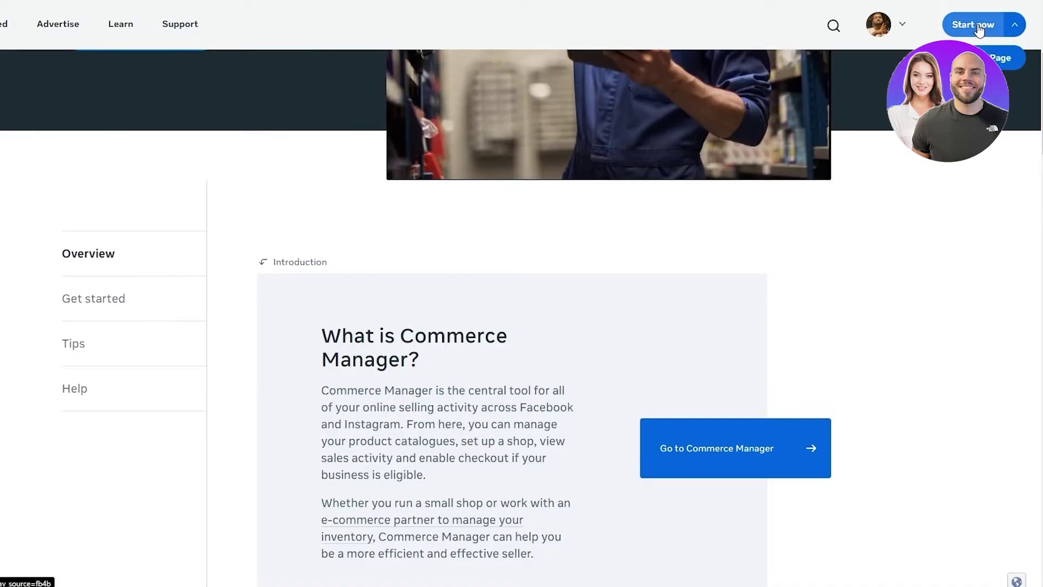
pyautogui.click(852, 230)
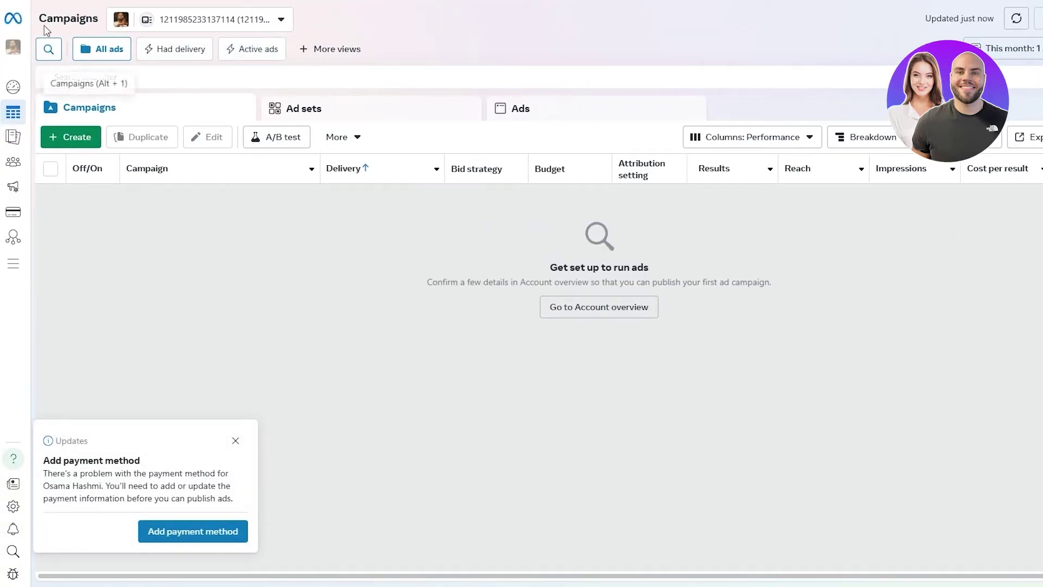
# Dismiss the payment method notice in Ads Manager and open the ad account settings.
pyautogui.moveTo(3, 217)
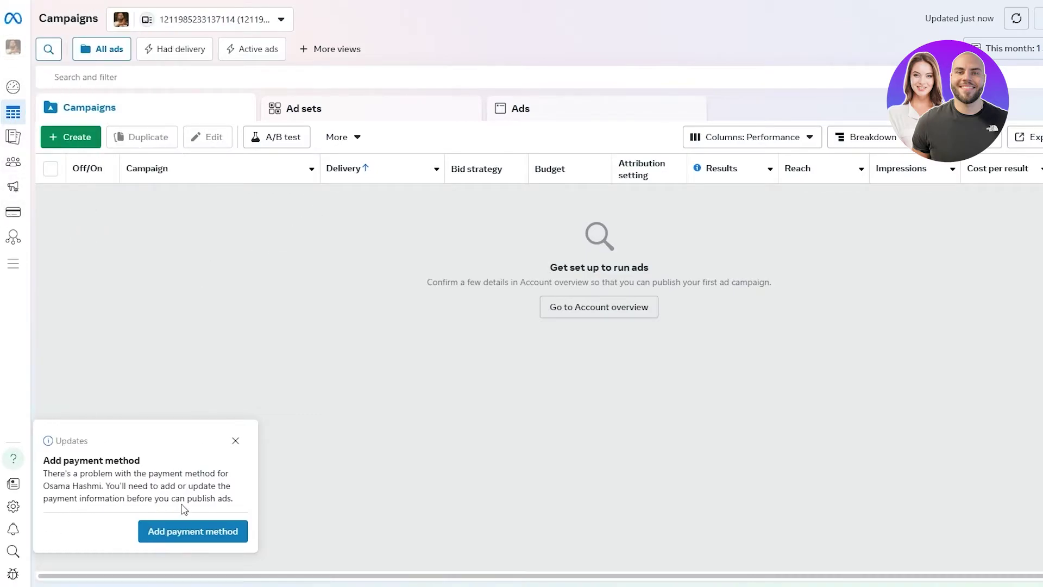
pyautogui.click(235, 440)
pyautogui.click(14, 506)
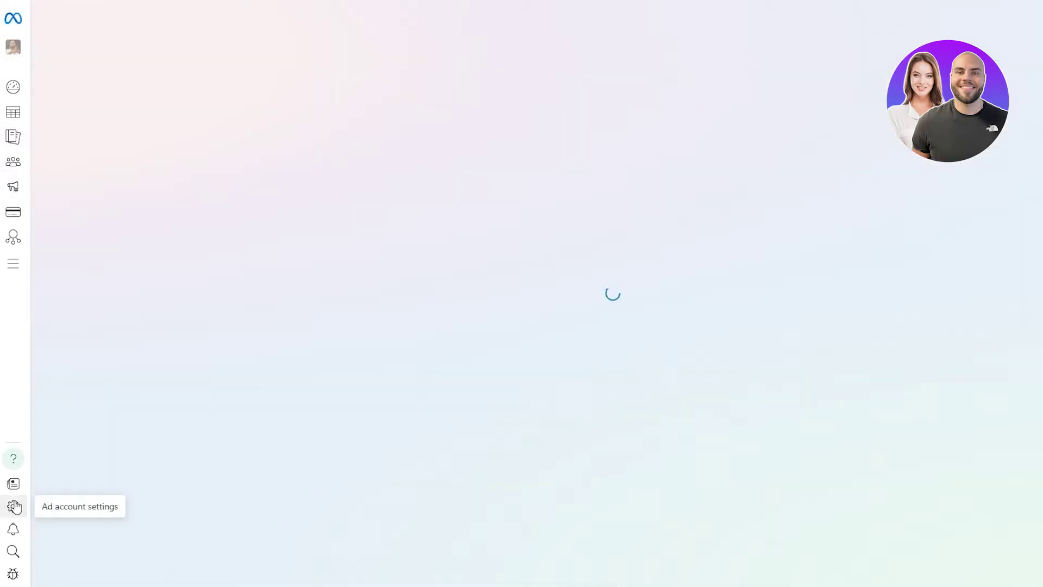
# Look through the full list of Meta business tools and open Commerce Manager from its shortcuts.
pyautogui.click(13, 268)
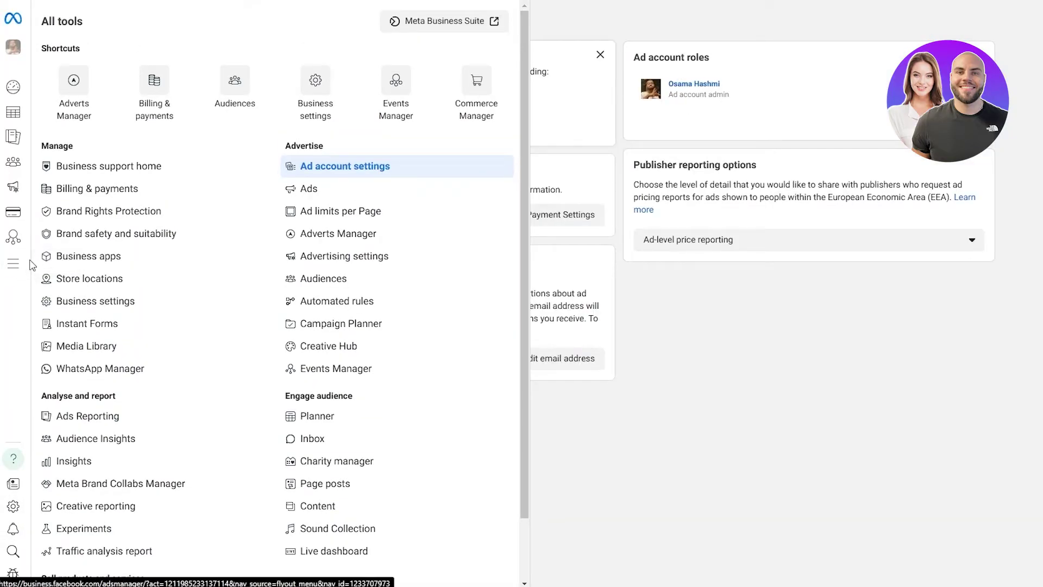
pyautogui.scroll(-2, 356, 358)
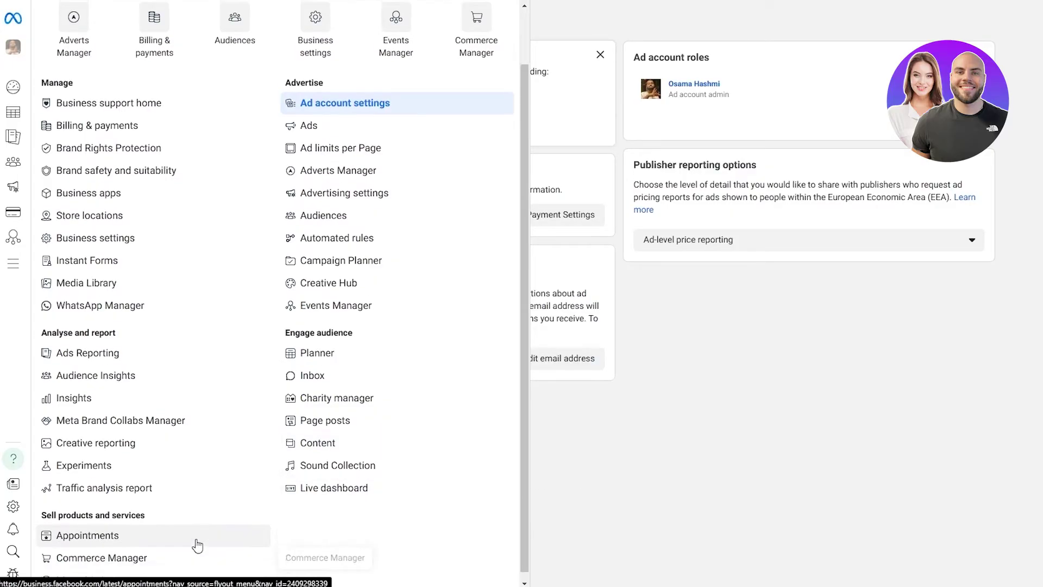
pyautogui.scroll(2, 197, 545)
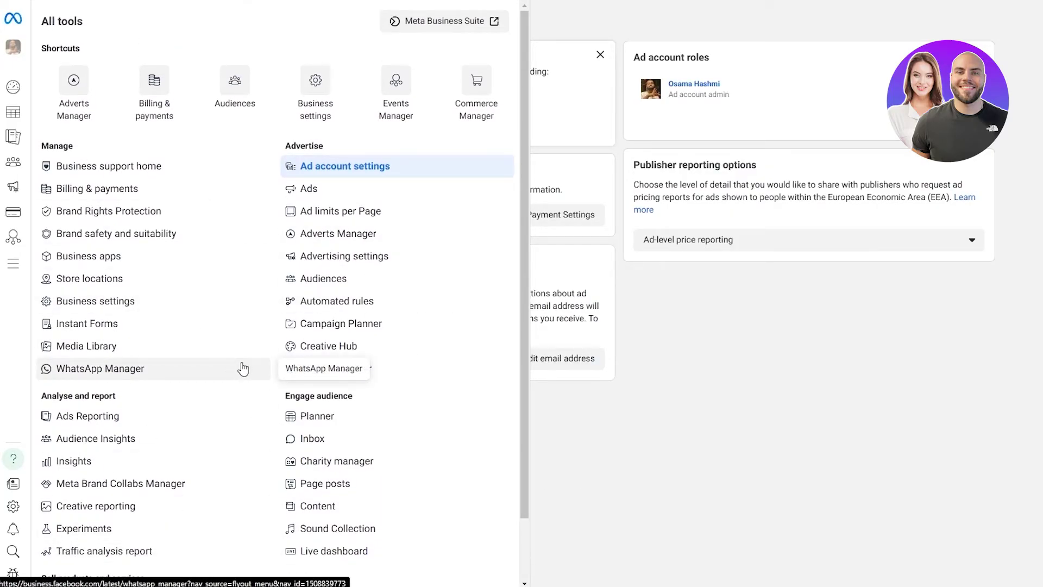
pyautogui.scroll(-2, 413, 390)
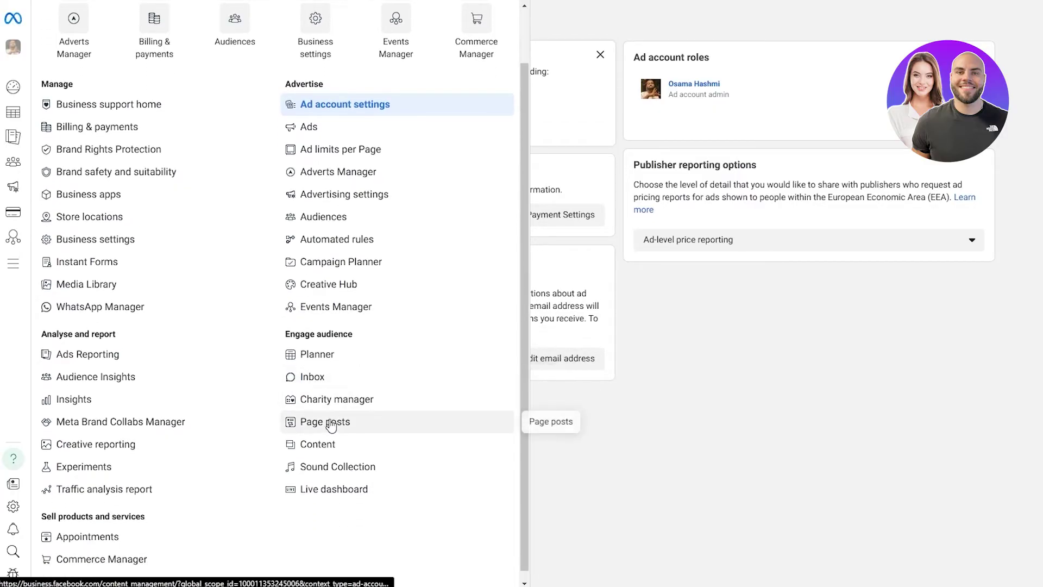
pyautogui.scroll(2, 337, 421)
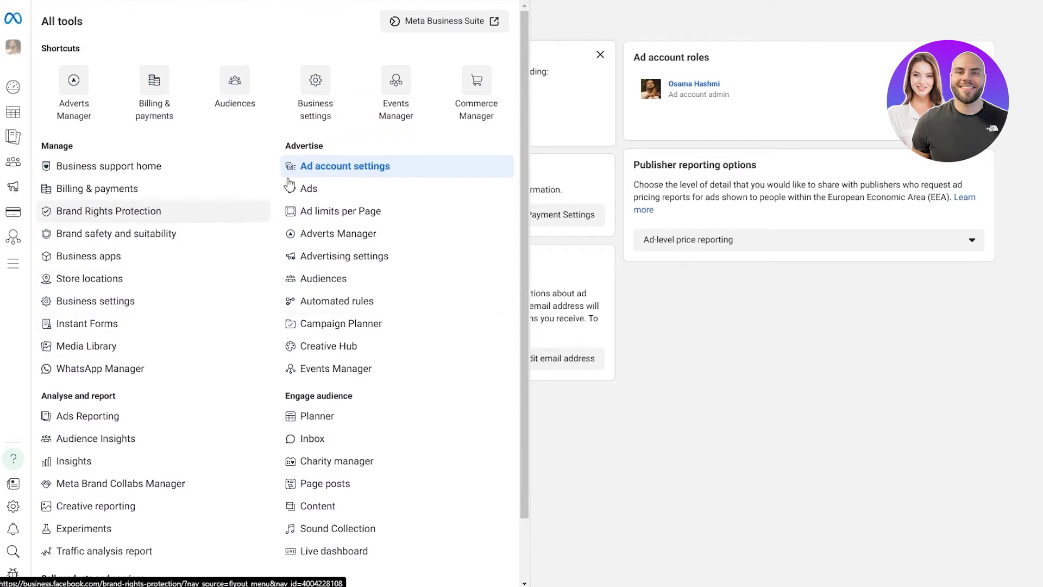
pyautogui.click(476, 109)
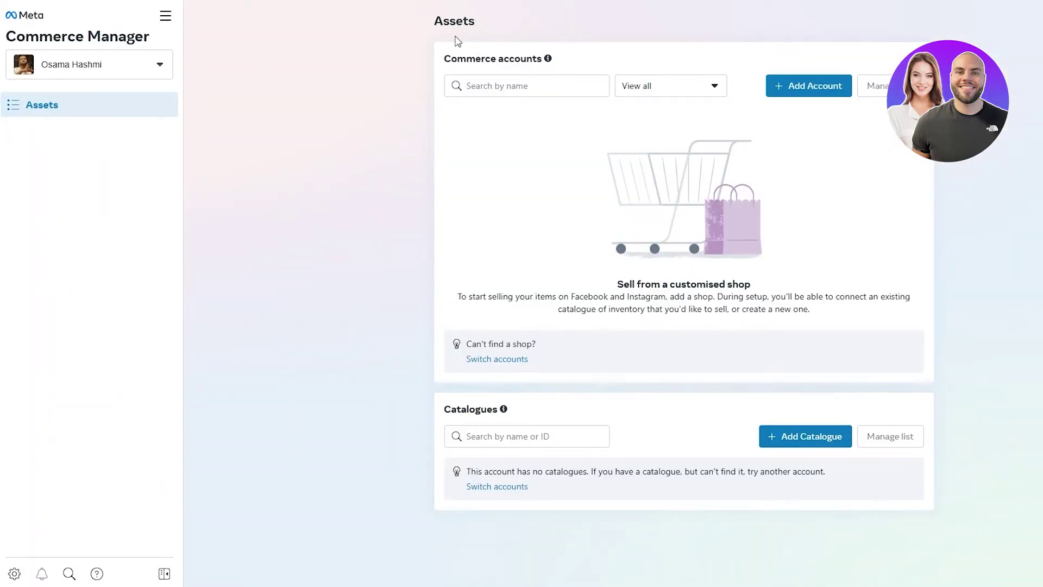
# Switch Commerce Manager to the business portfolio that holds one Instagram account and two catalogues, and list the portfolios again.
pyautogui.moveTo(436, 29); pyautogui.dragTo(462, 36)
pyautogui.click(117, 63)
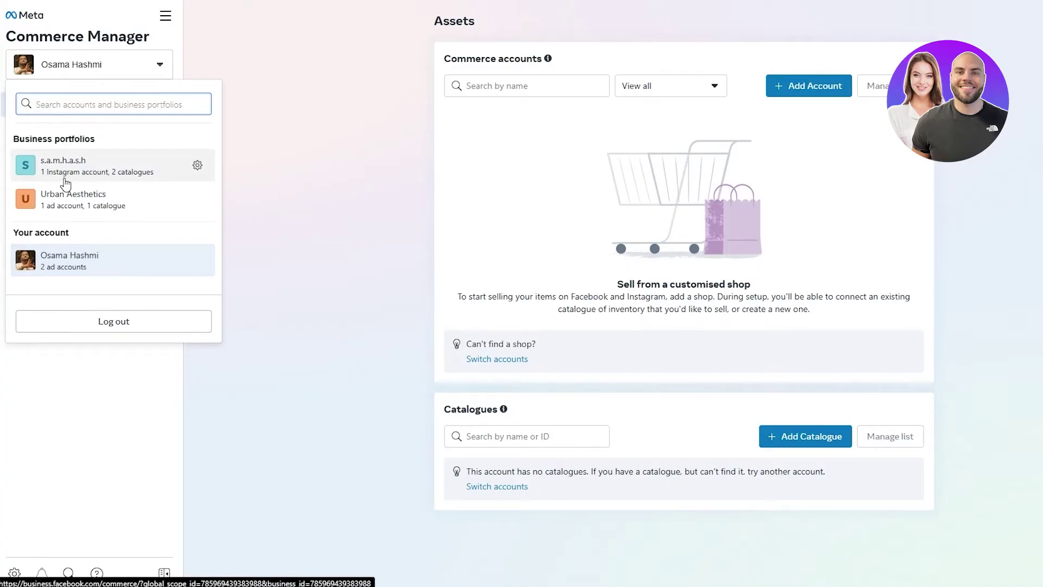
pyautogui.click(85, 201)
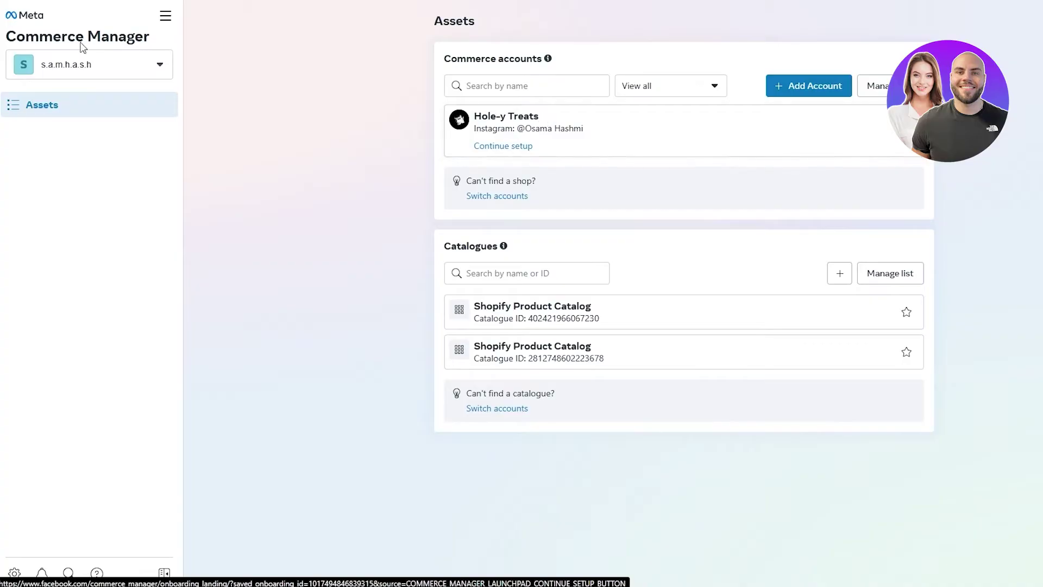
pyautogui.click(98, 77)
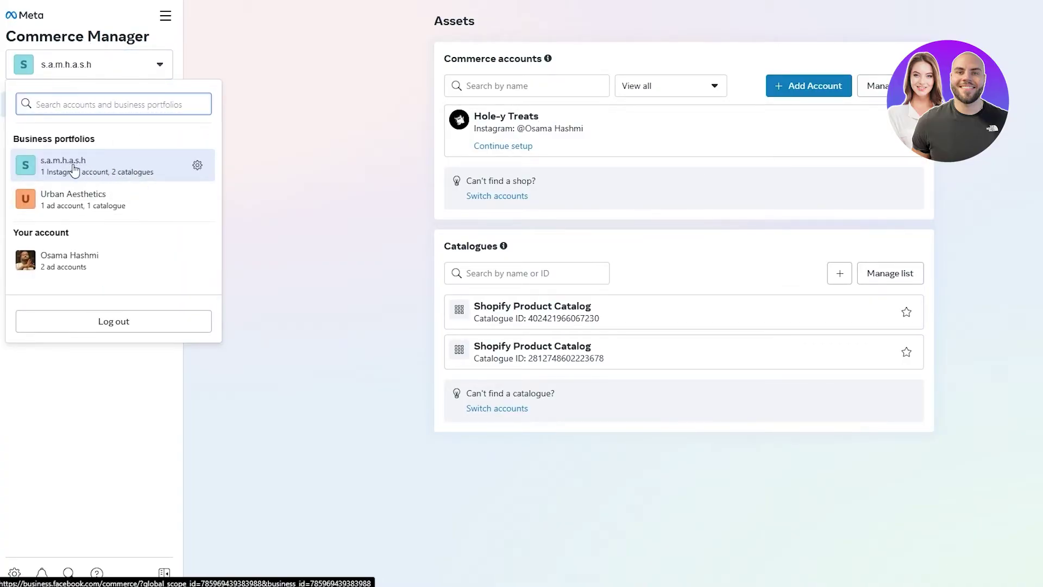
# Open the Inbox from the full list of tools and show only the Instagram messages.
pyautogui.click(161, 25)
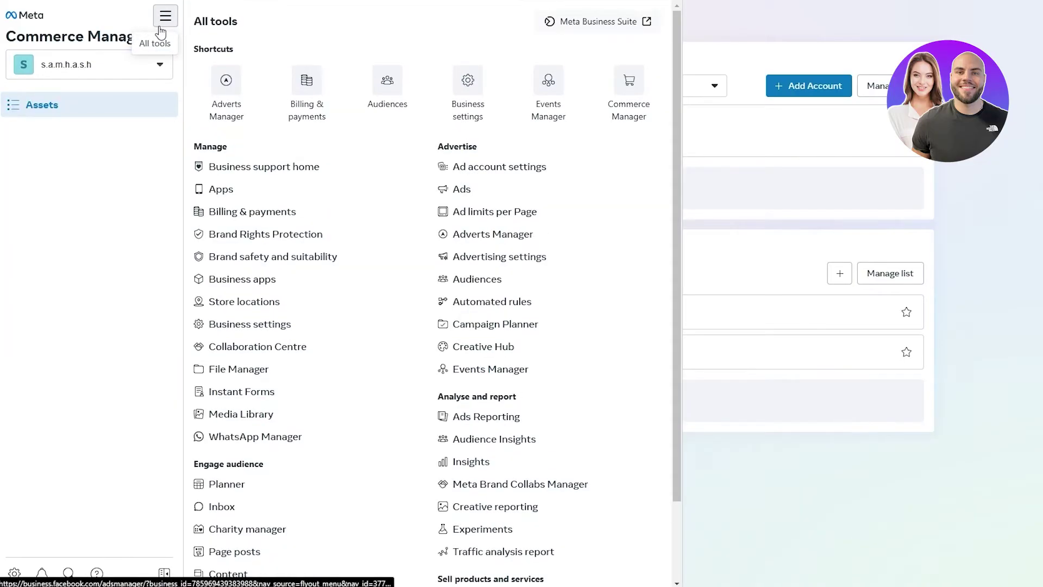
pyautogui.scroll(-1, 277, 483)
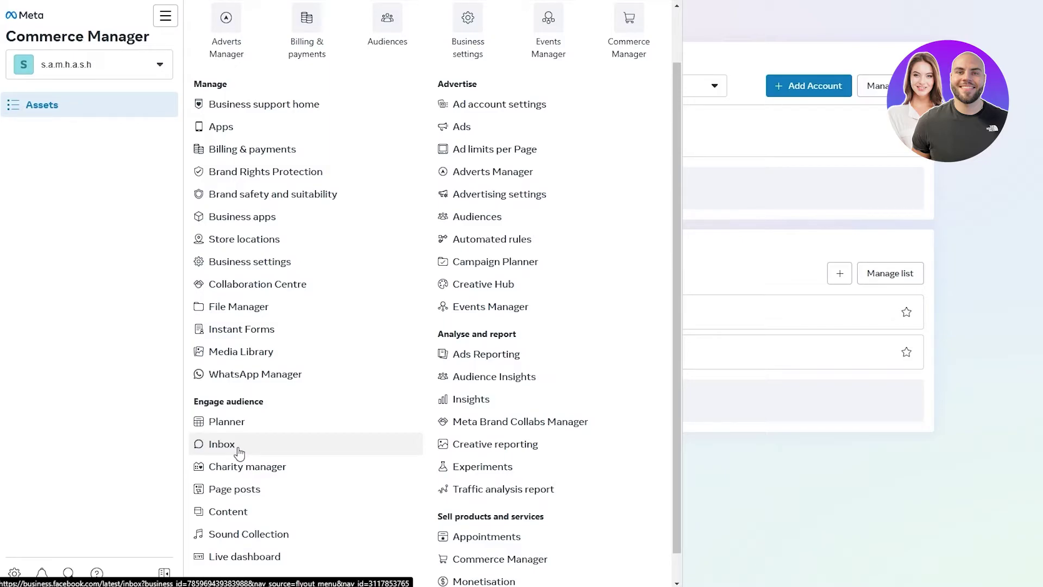
pyautogui.click(240, 446)
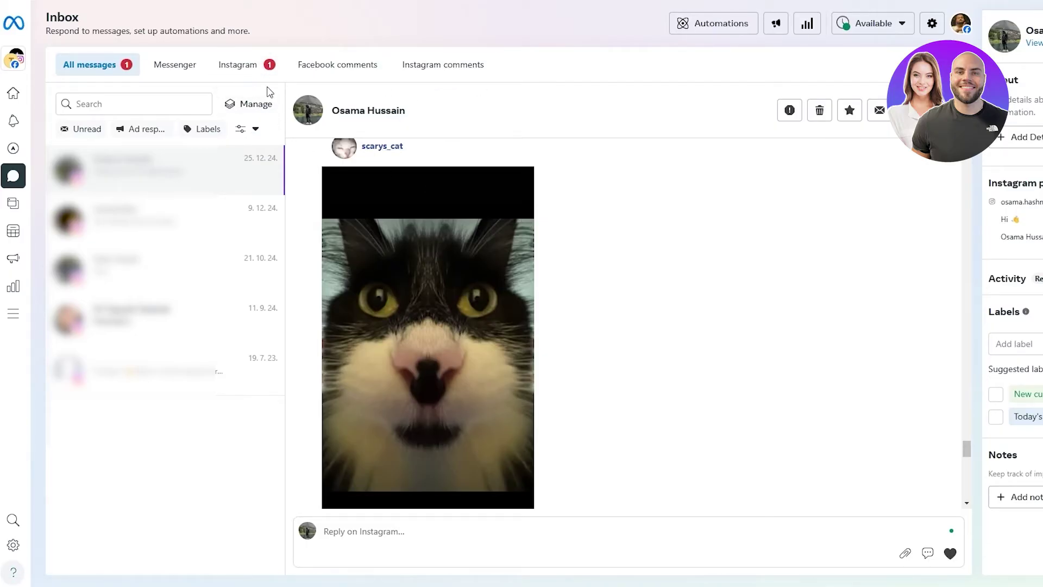
pyautogui.click(243, 72)
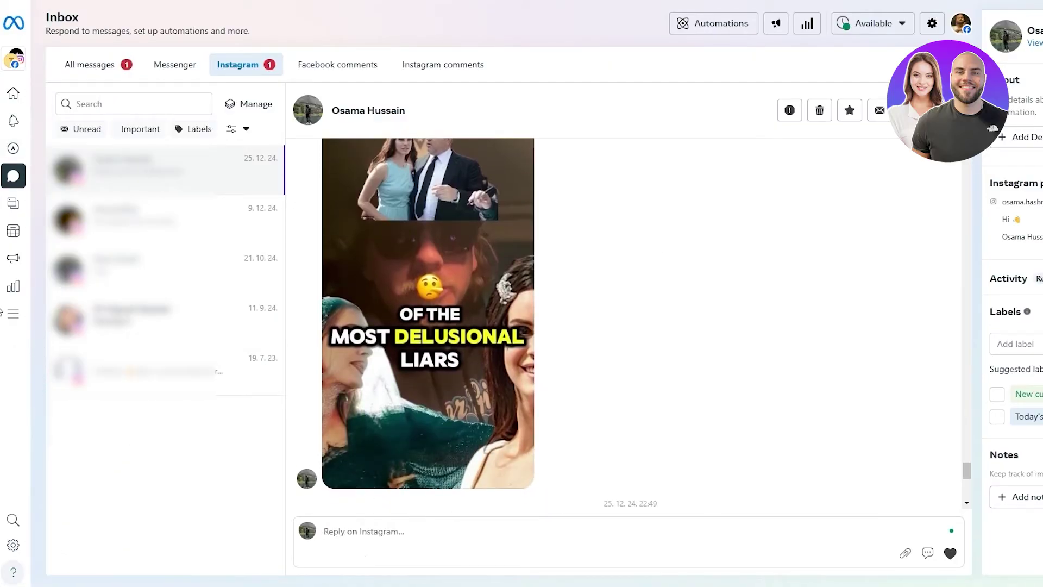
# Check which business portfolio and page are selected in Meta Business Suite.
pyautogui.moveTo(46, 179)
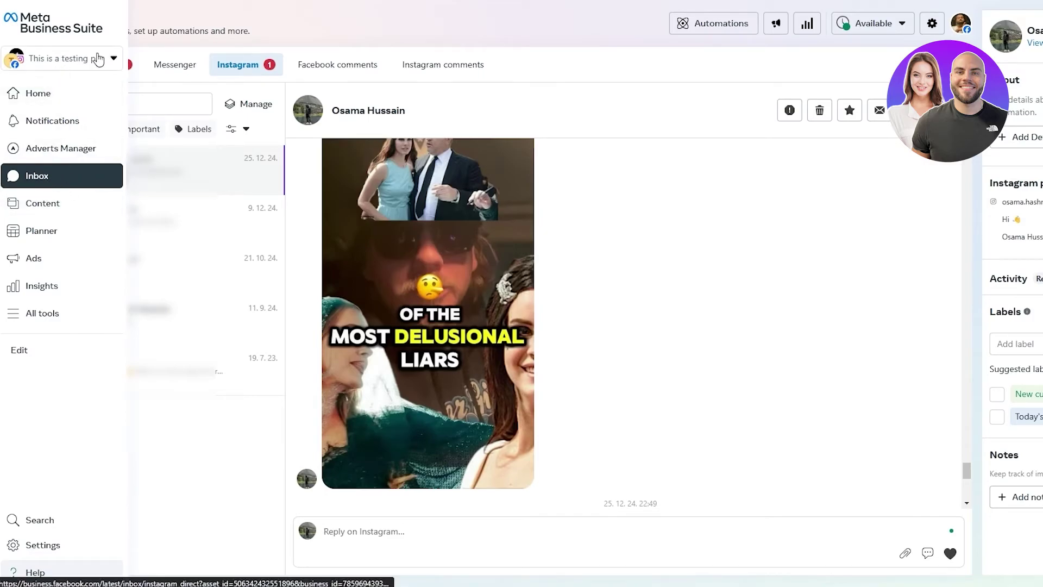
pyautogui.click(114, 61)
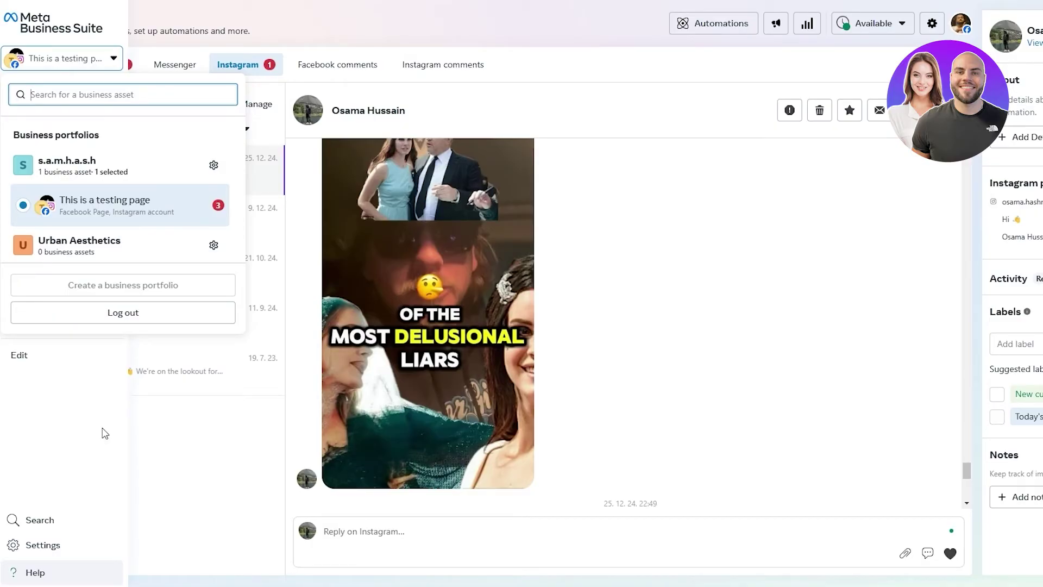
pyautogui.click(608, 266)
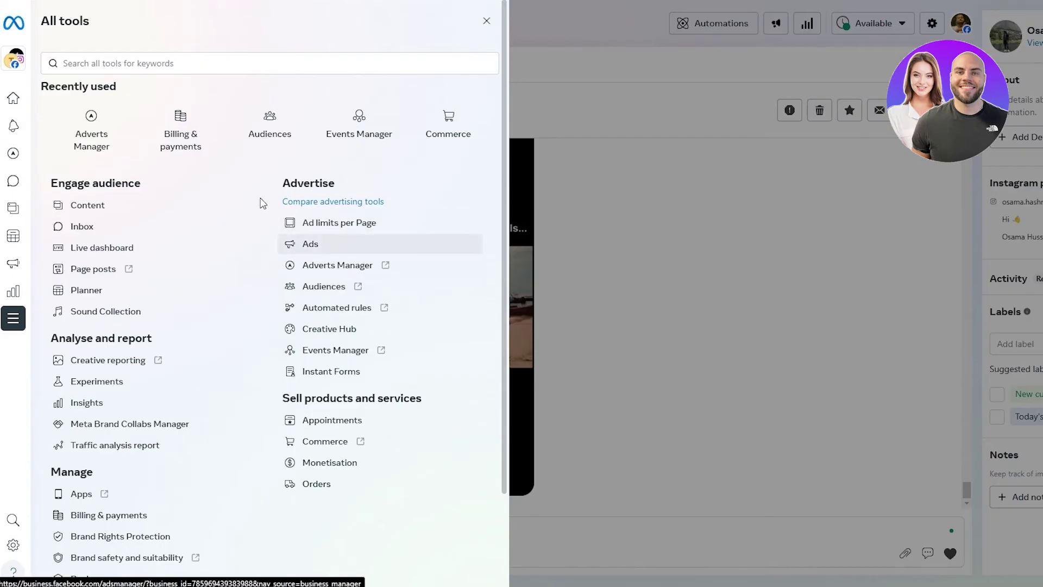
# Return to Commerce Manager through the Commerce tool and check its portfolio selection.
pyautogui.click(455, 146)
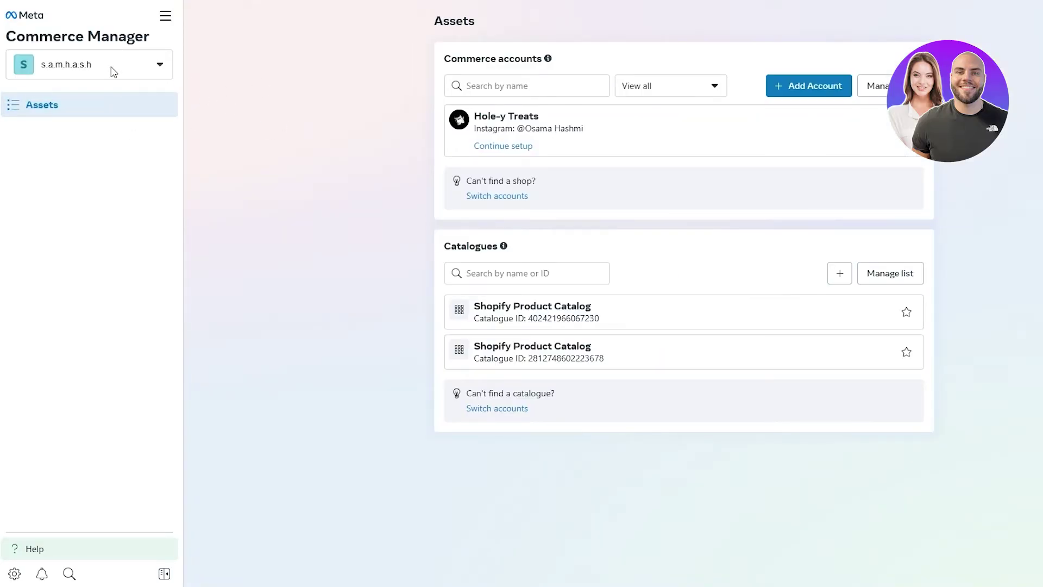
pyautogui.click(113, 73)
pyautogui.click(340, 274)
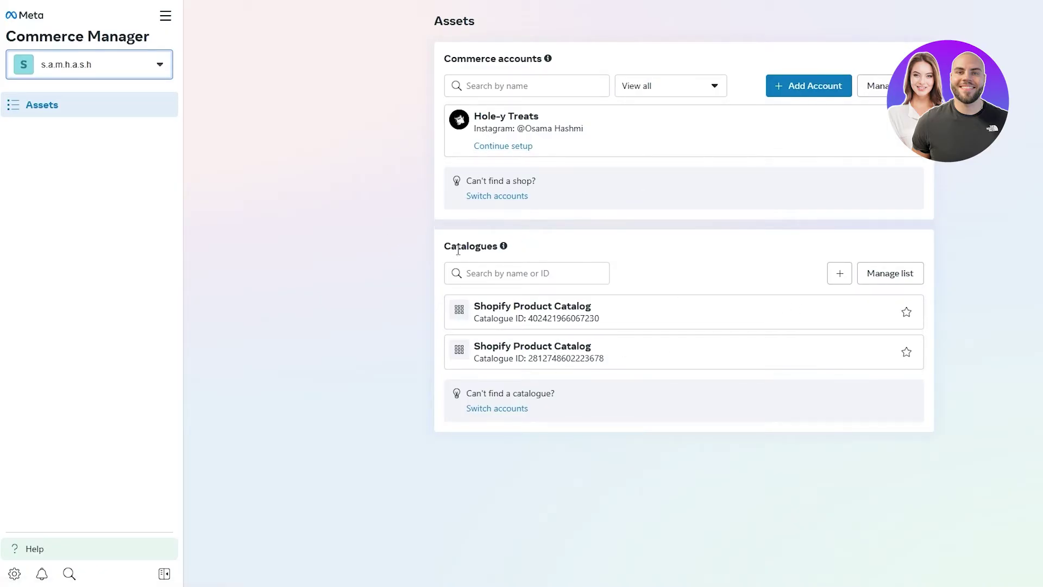
# Delete both Shopify Product Catalog entries from the portfolio's catalogues.
pyautogui.moveTo(452, 247); pyautogui.dragTo(467, 257)
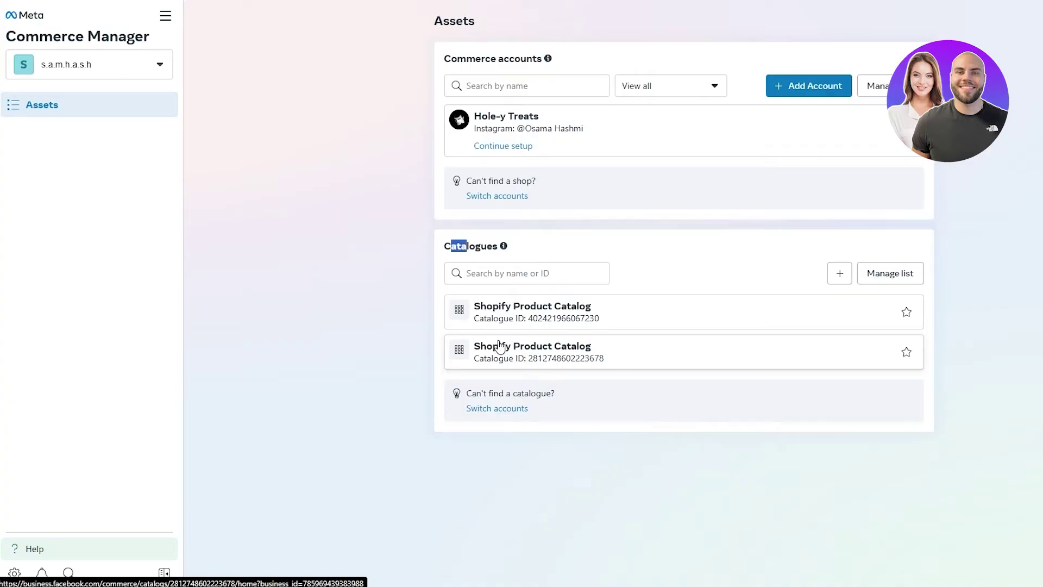
pyautogui.moveTo(837, 274)
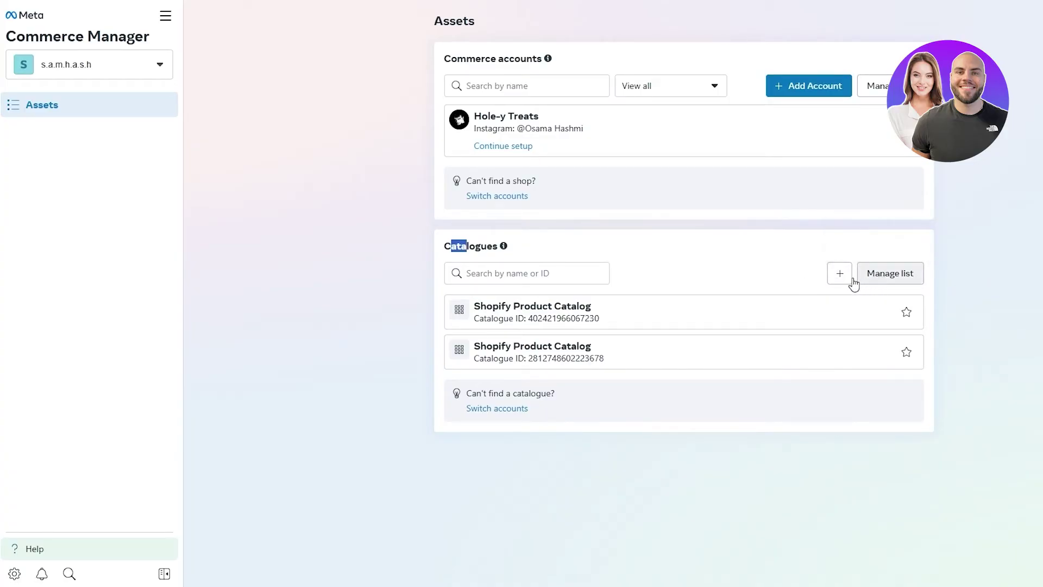
pyautogui.click(884, 281)
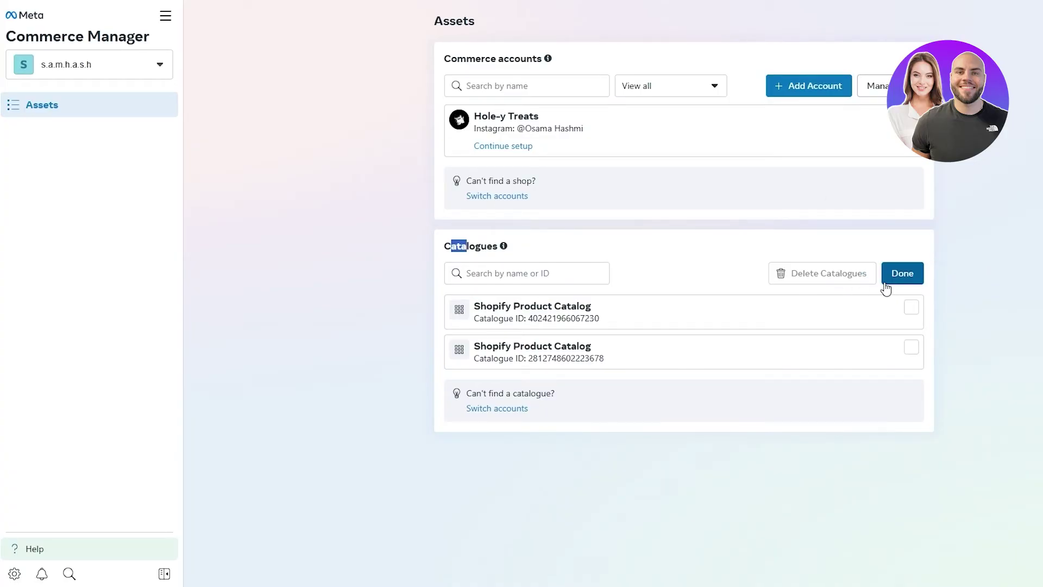
pyautogui.click(911, 307)
pyautogui.click(912, 350)
pyautogui.click(846, 278)
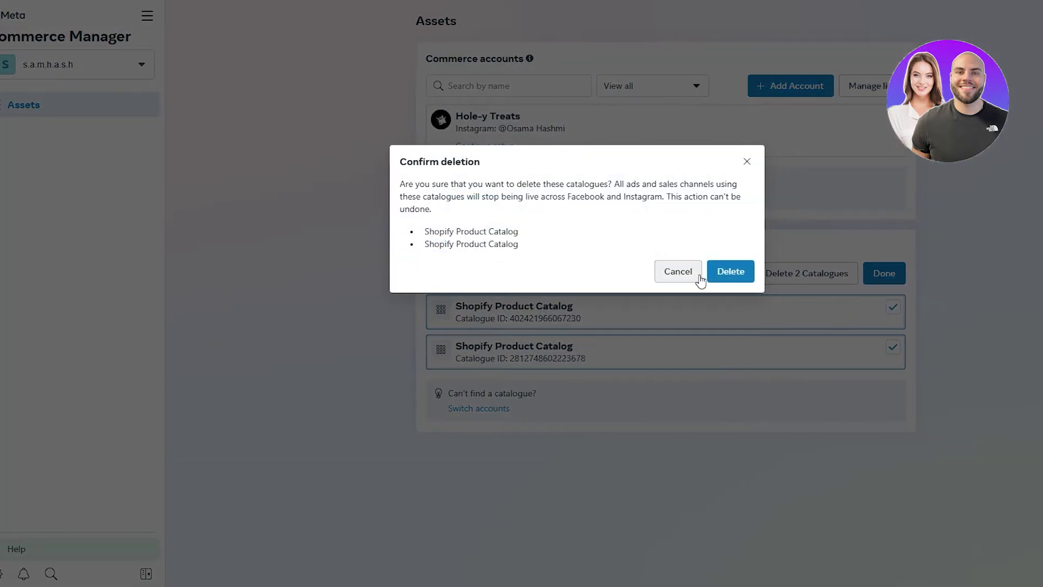
pyautogui.click(661, 278)
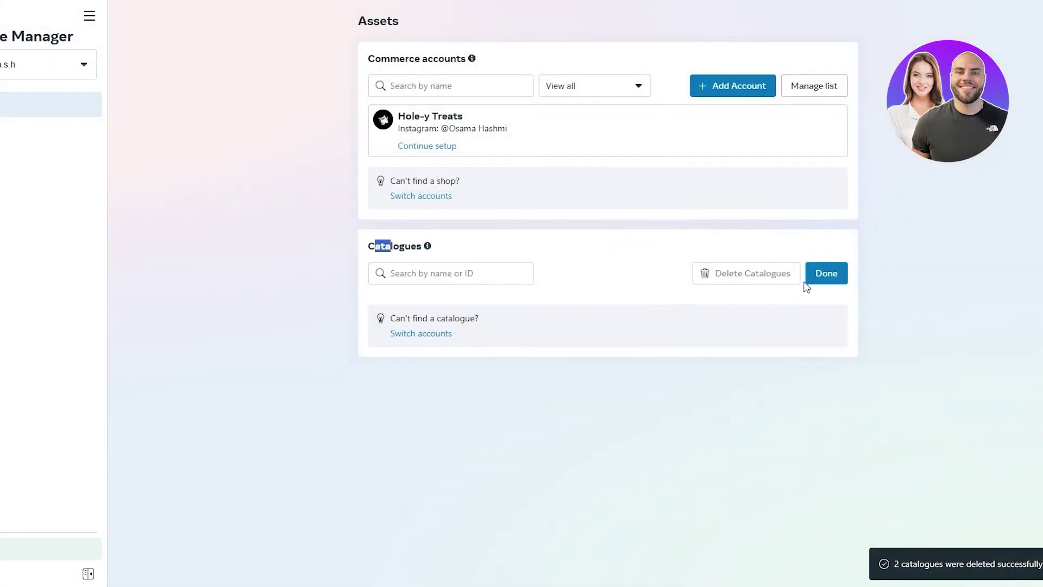
# Finish managing the catalogue list and start a new catalogue, continuing past the recommendation to use a single catalogue.
pyautogui.click(815, 274)
pyautogui.click(763, 273)
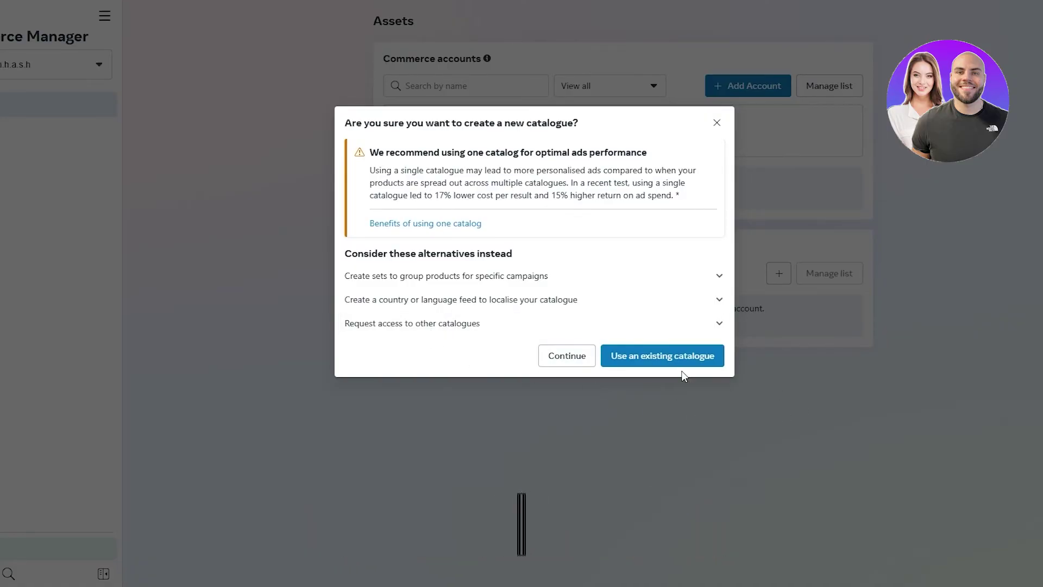
pyautogui.click(720, 280)
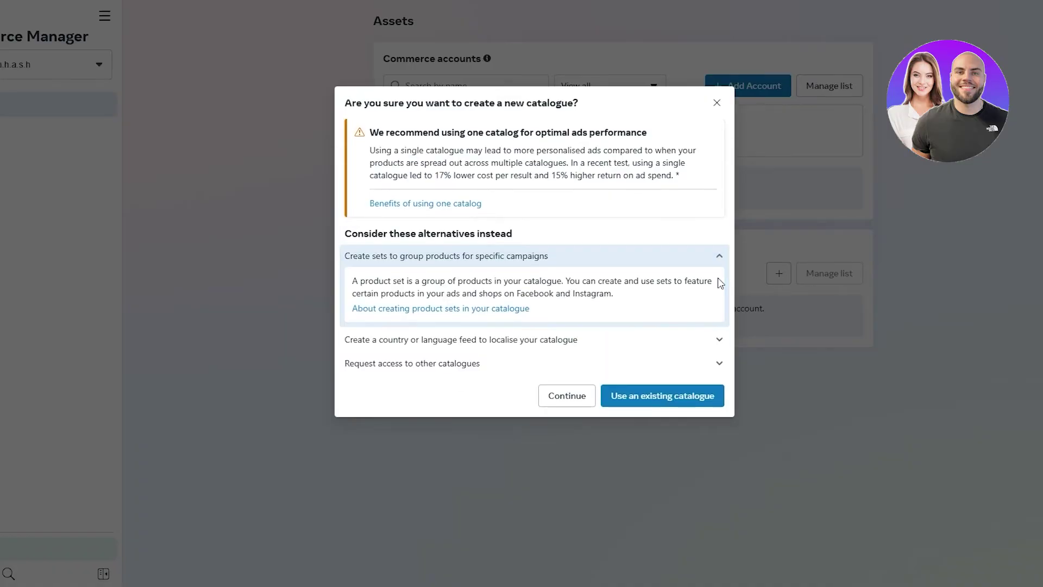
pyautogui.click(718, 277)
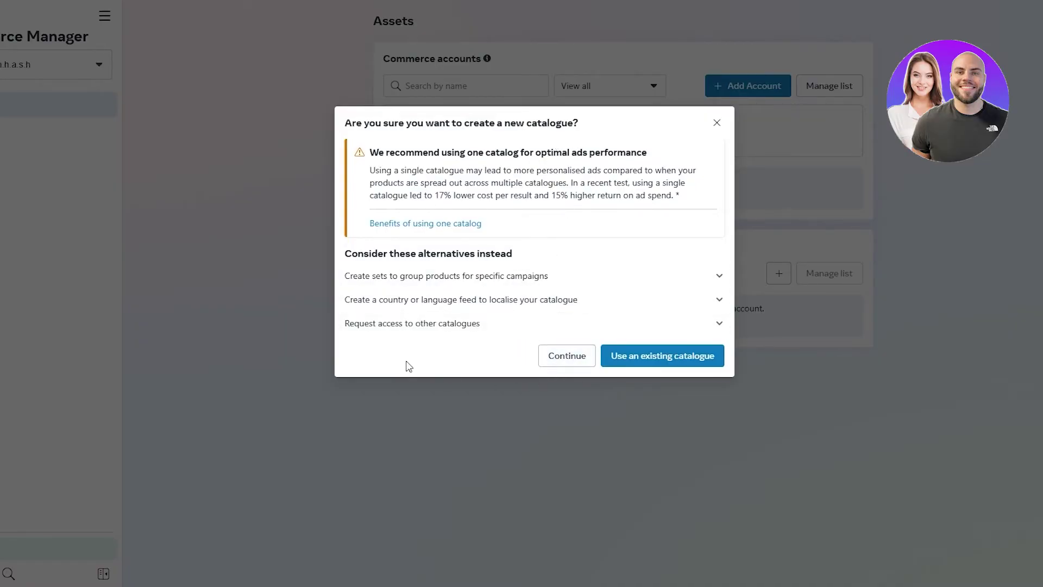
pyautogui.click(561, 351)
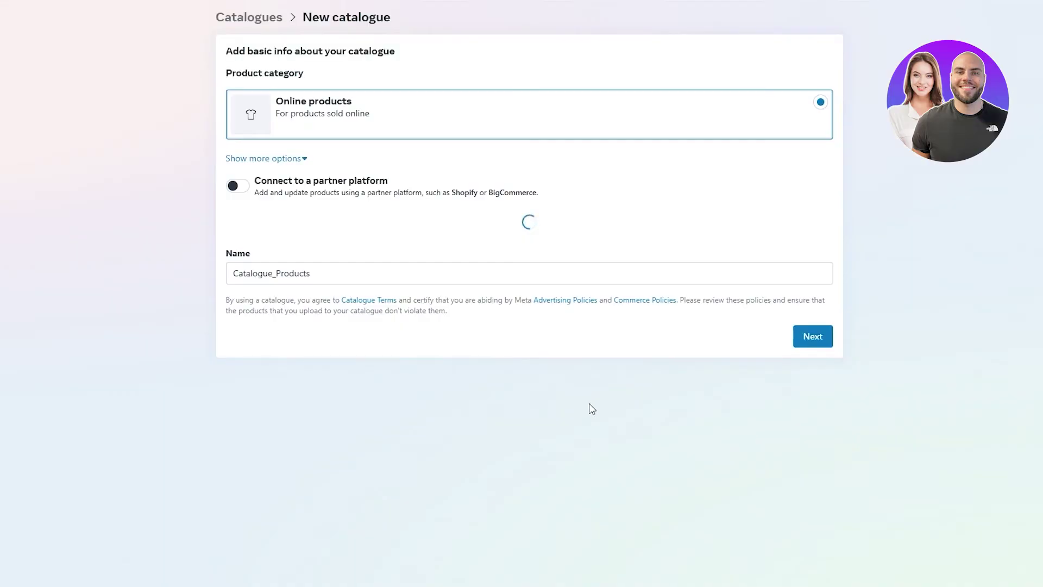
# Review the product category options for the new catalogue and choose Online products.
pyautogui.moveTo(225, 73); pyautogui.dragTo(307, 80)
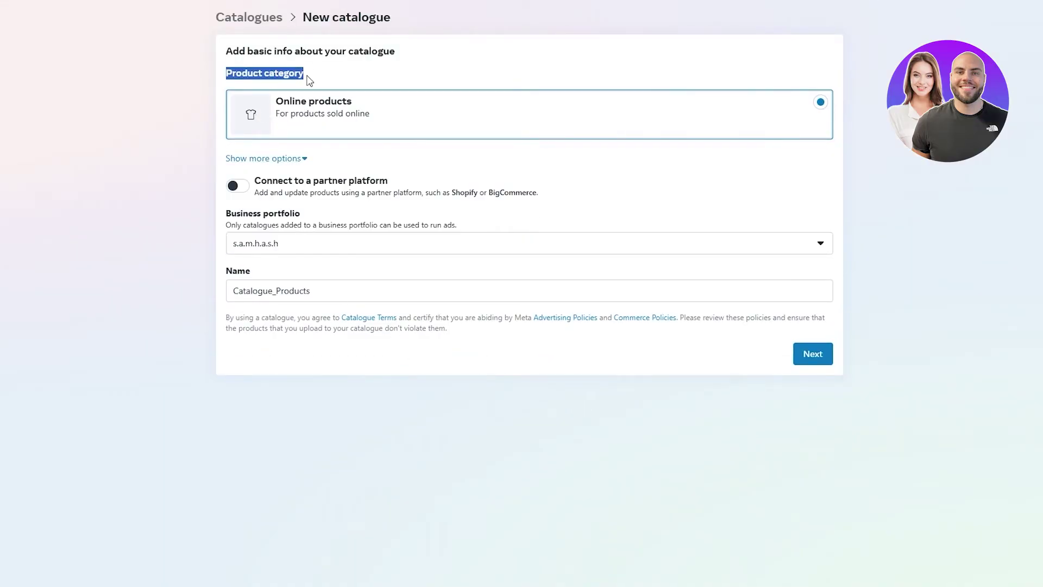
pyautogui.click(356, 129)
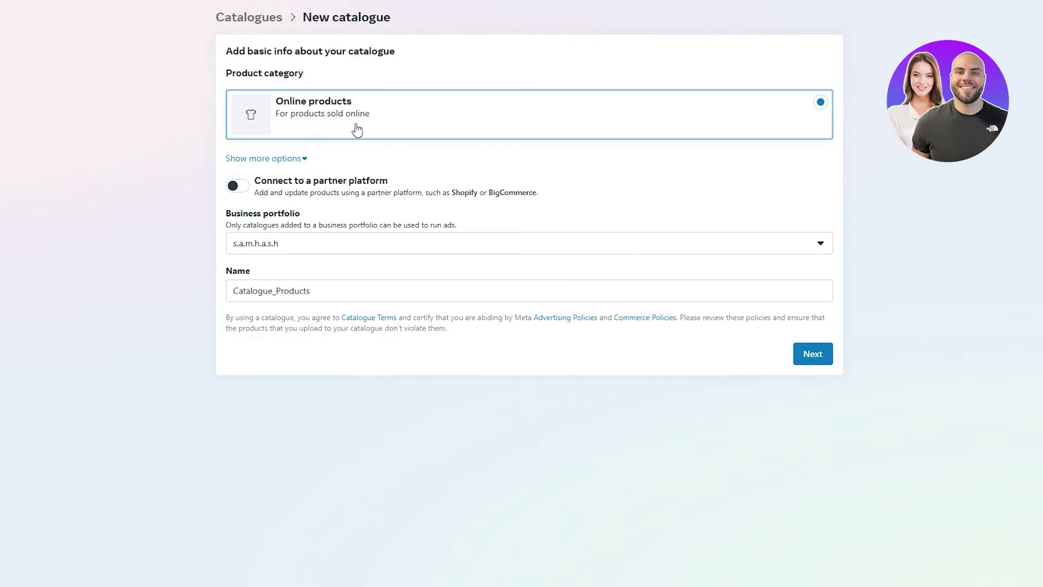
pyautogui.click(359, 116)
pyautogui.moveTo(227, 80); pyautogui.dragTo(294, 73)
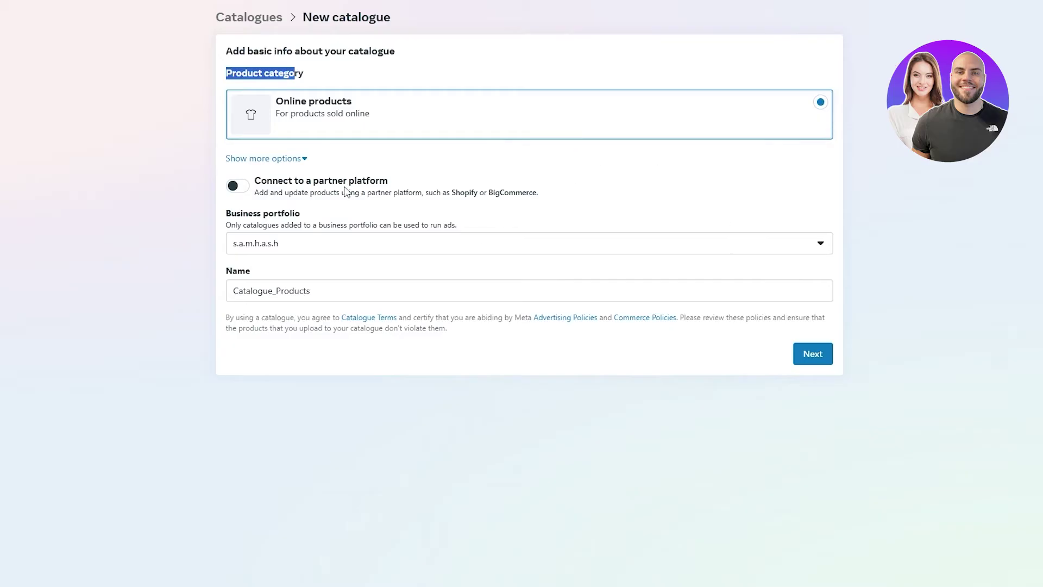
pyautogui.click(380, 137)
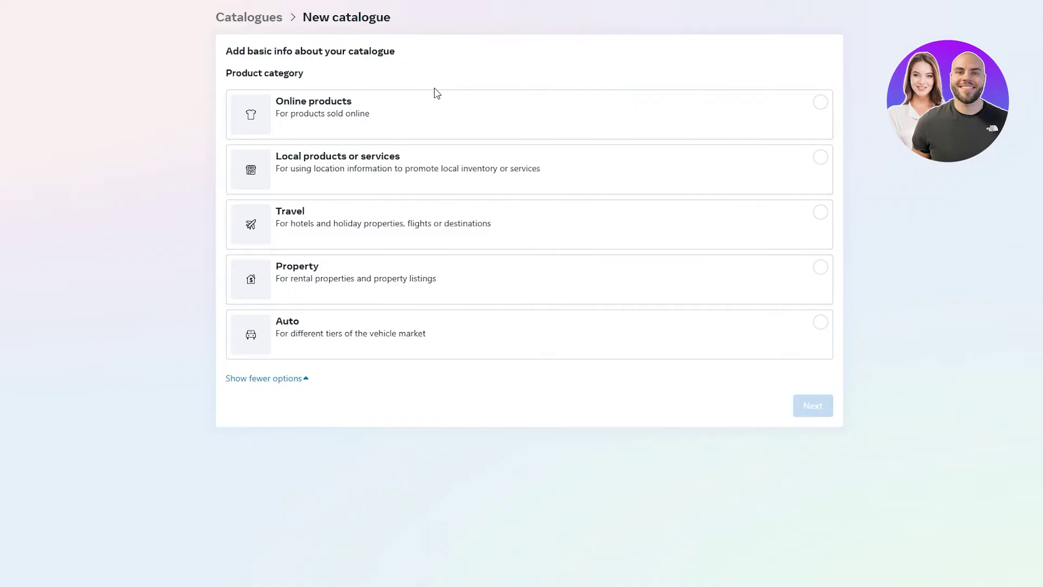
pyautogui.click(820, 103)
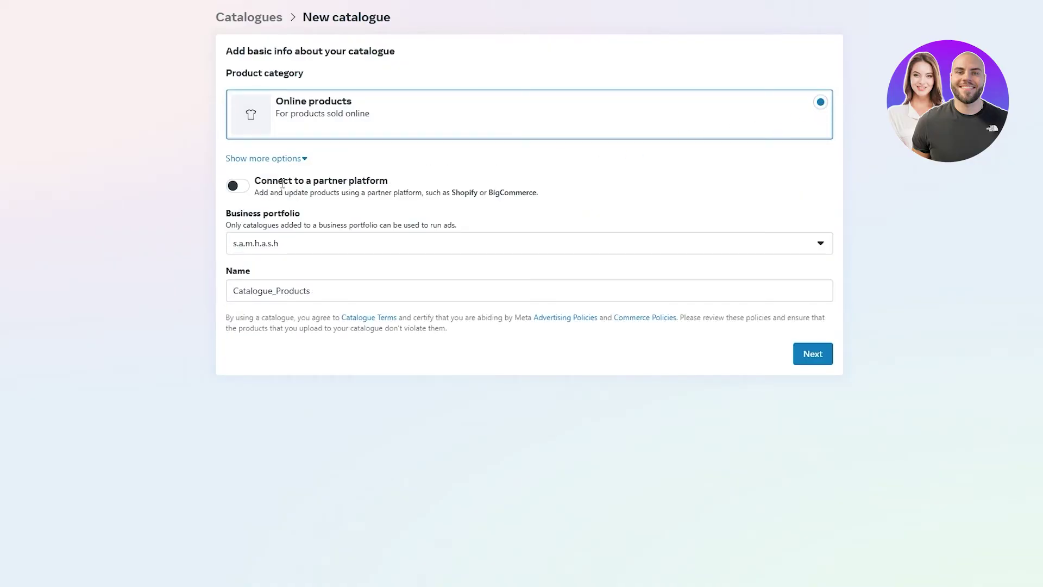
# Leave partner platform connection off, choose the first listed business portfolio, use the name Catalogue_Products and proceed to event tracking.
pyautogui.moveTo(272, 184); pyautogui.dragTo(377, 175)
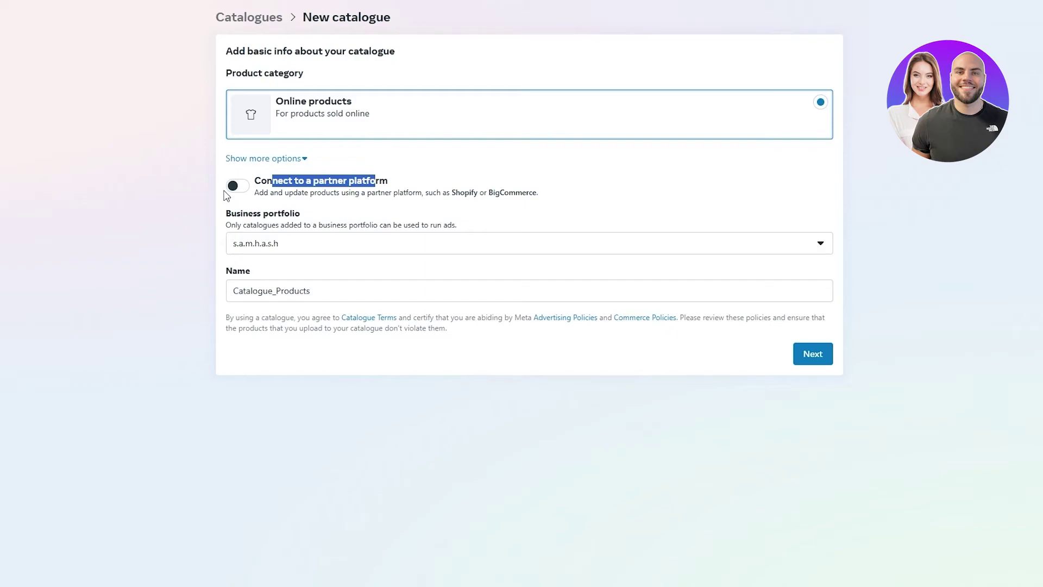
pyautogui.click(442, 180)
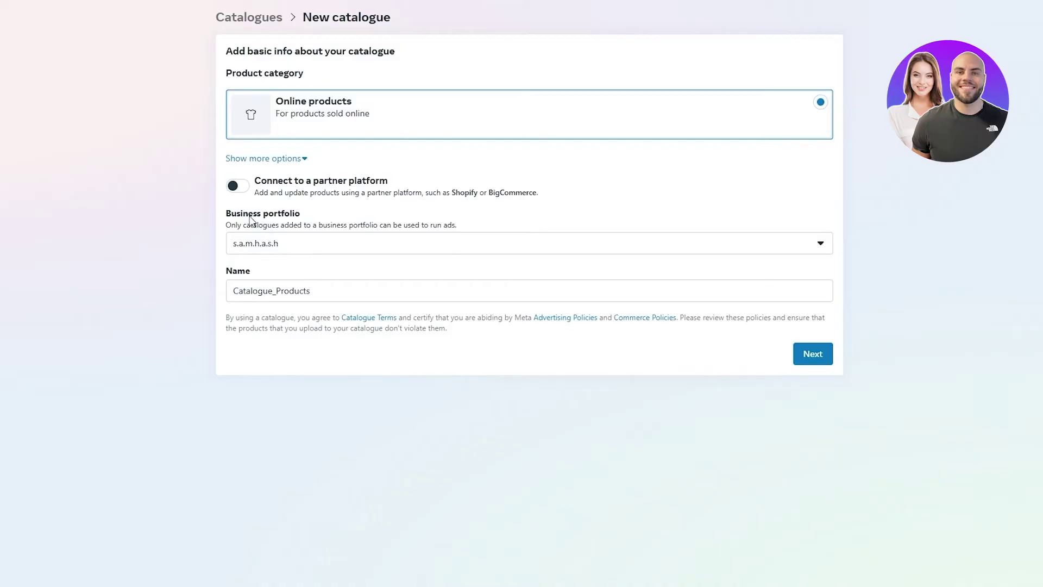
pyautogui.moveTo(250, 218); pyautogui.dragTo(285, 227)
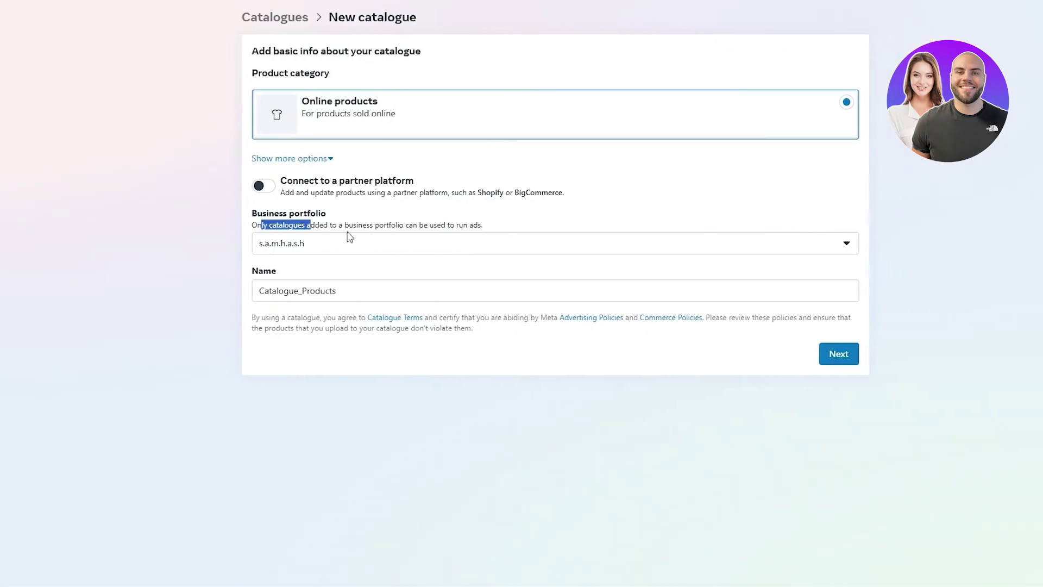
pyautogui.click(275, 244)
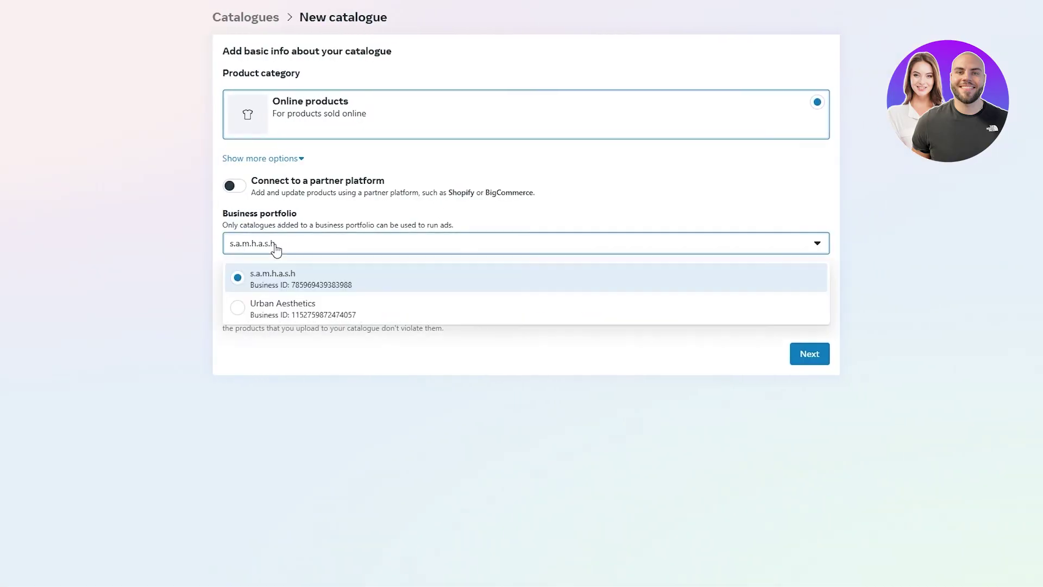
pyautogui.click(318, 276)
pyautogui.click(298, 290)
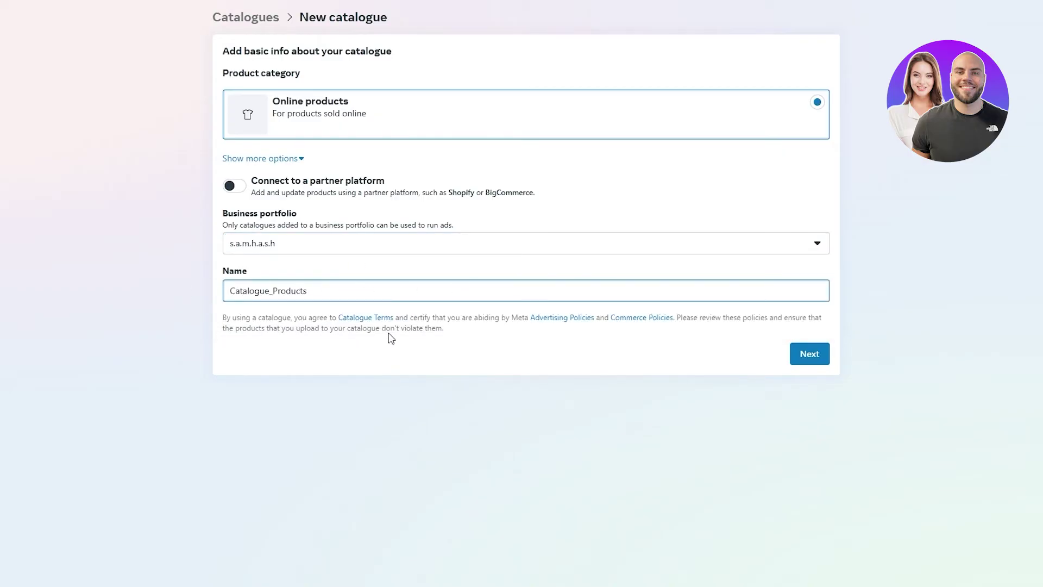
pyautogui.click(816, 360)
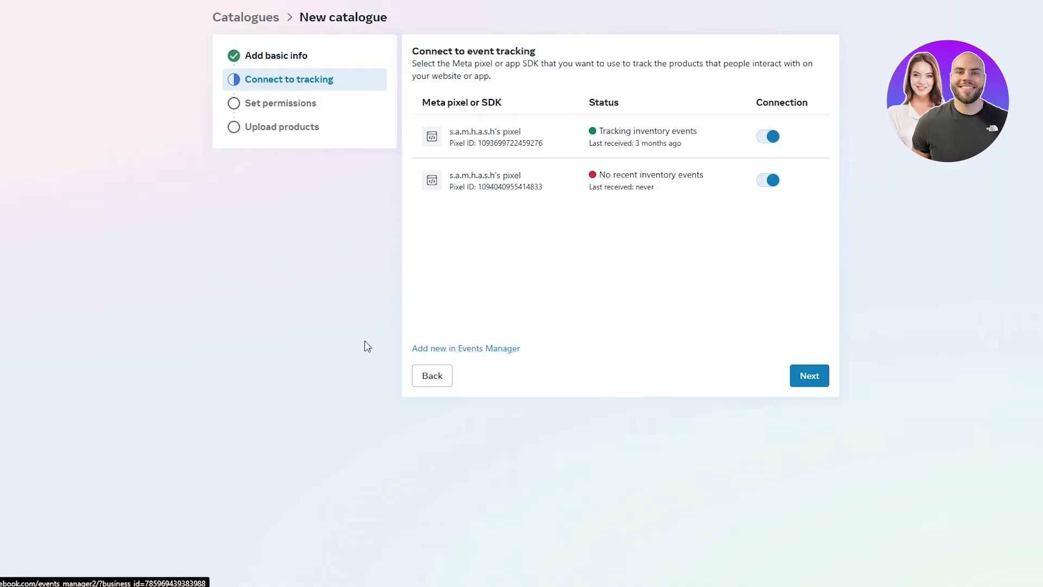
# Open the link for adding a new pixel in Events Manager separately, then continue with both listed pixels connected.
pyautogui.rightClick(466, 350)
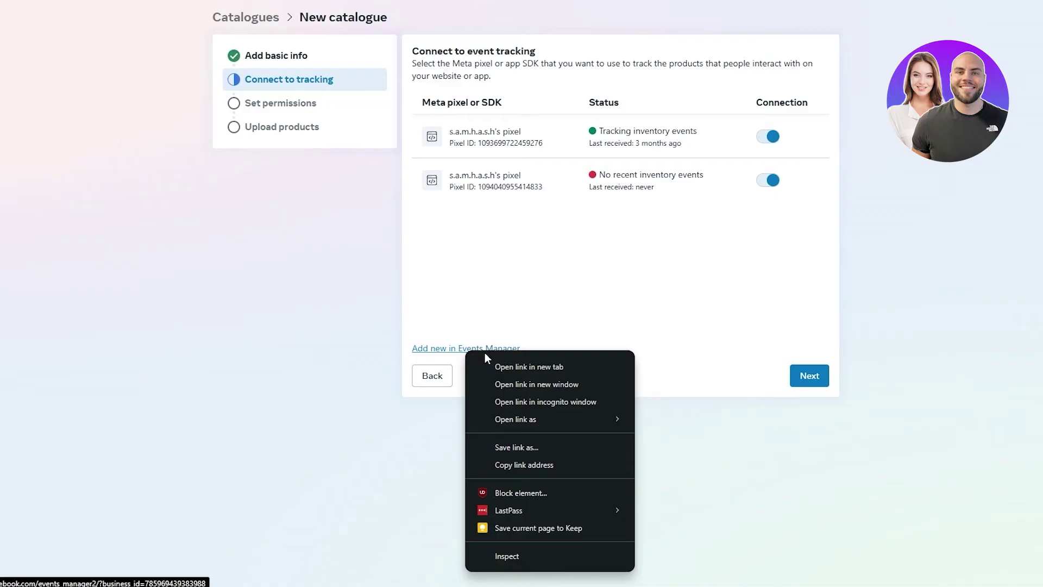
pyautogui.click(542, 370)
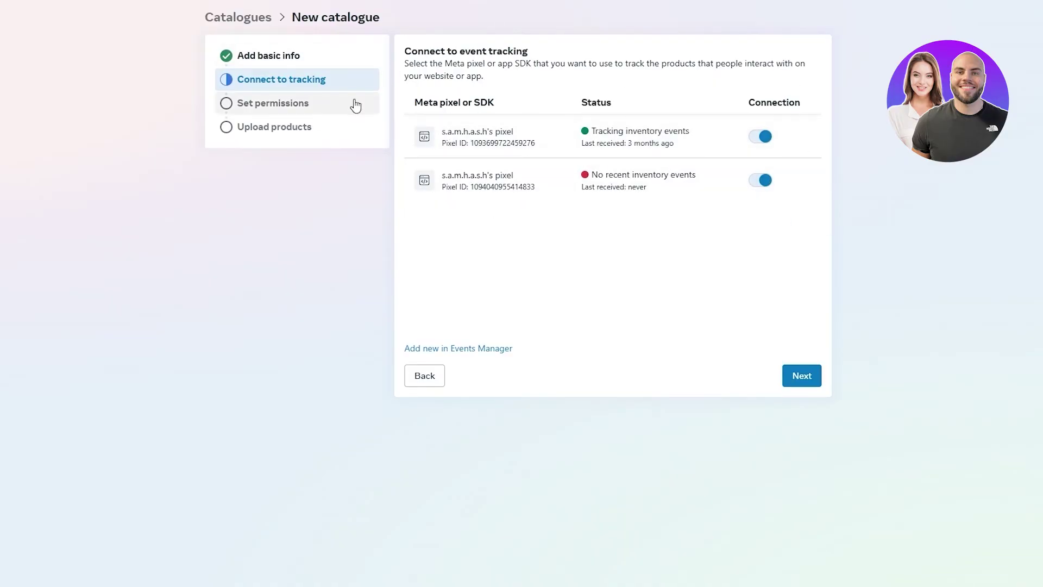
pyautogui.click(801, 376)
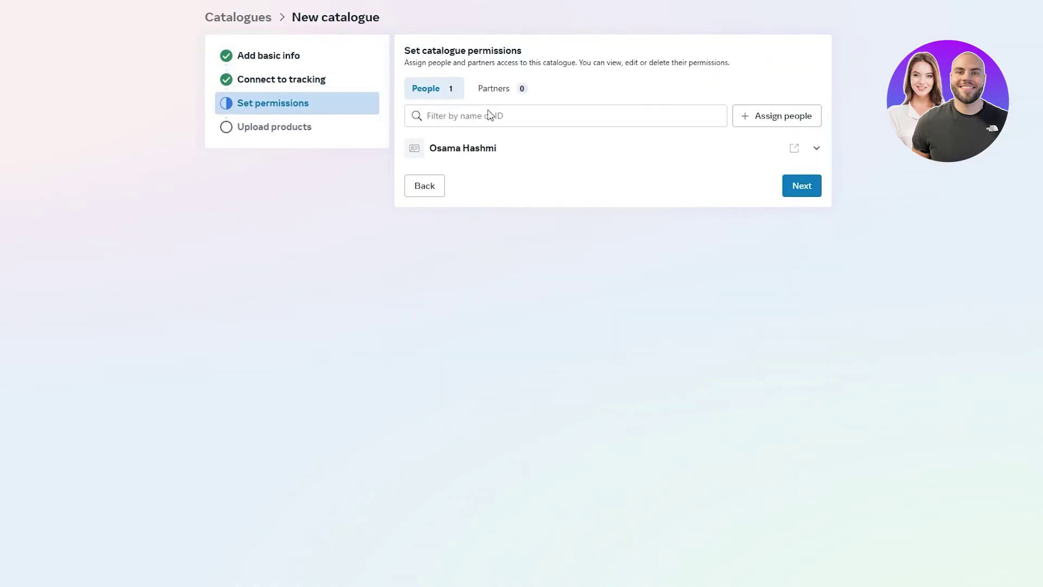
# Review the assigned person's access levels in the catalogue permissions and proceed to the product upload.
pyautogui.click(452, 112)
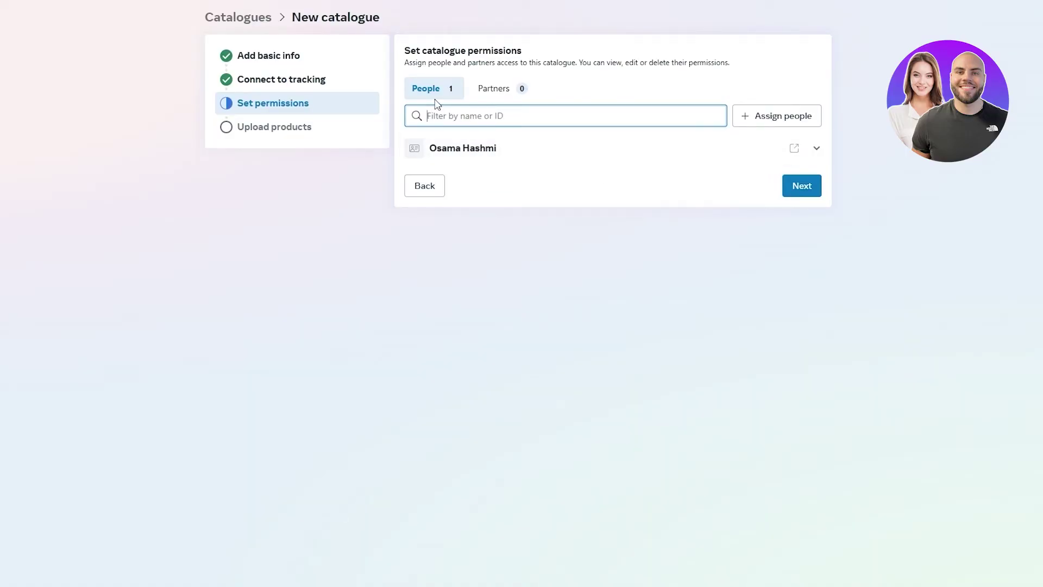
pyautogui.moveTo(431, 51); pyautogui.dragTo(518, 49)
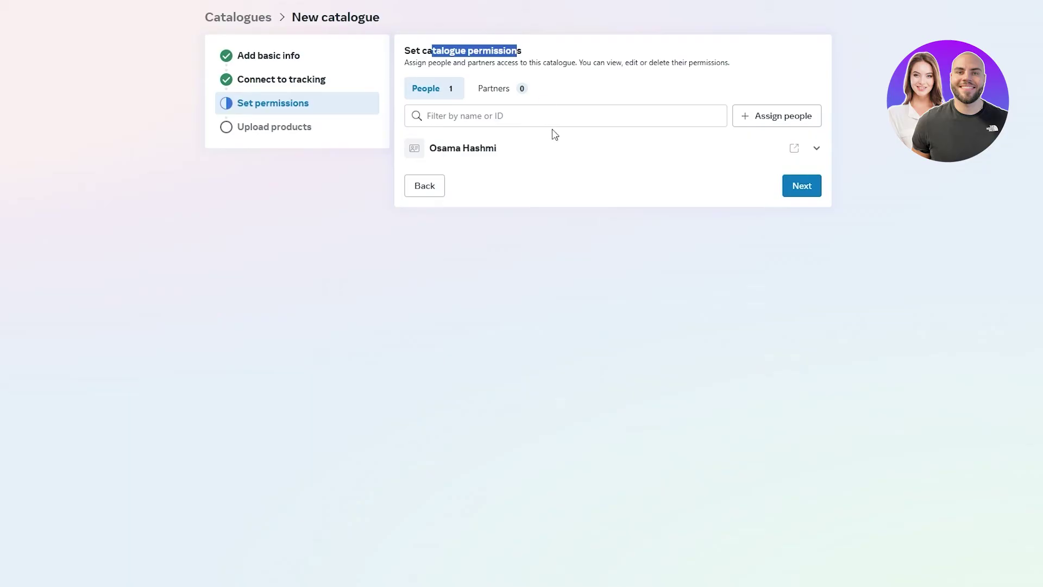
pyautogui.click(466, 151)
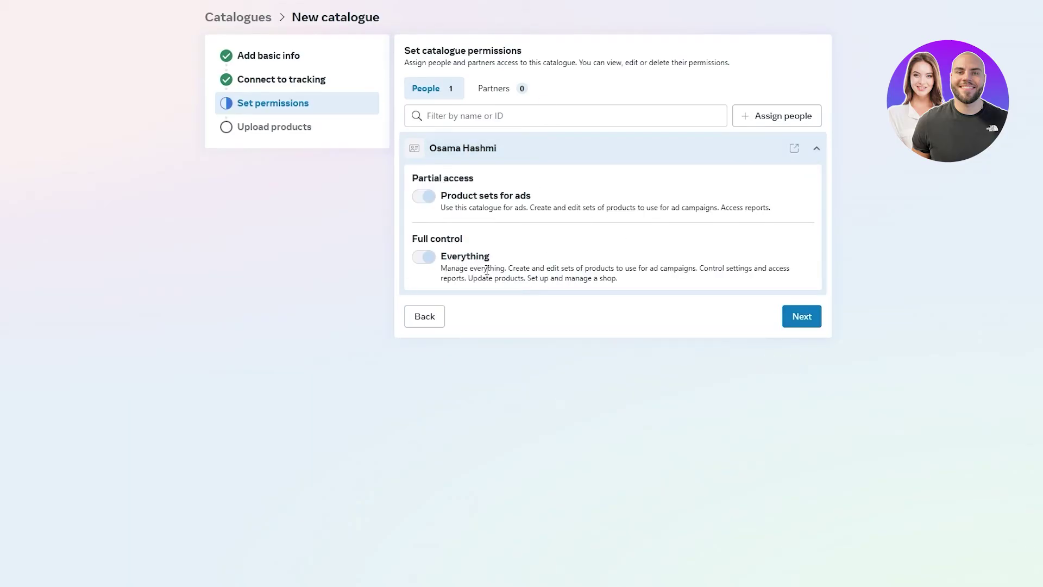
pyautogui.click(791, 320)
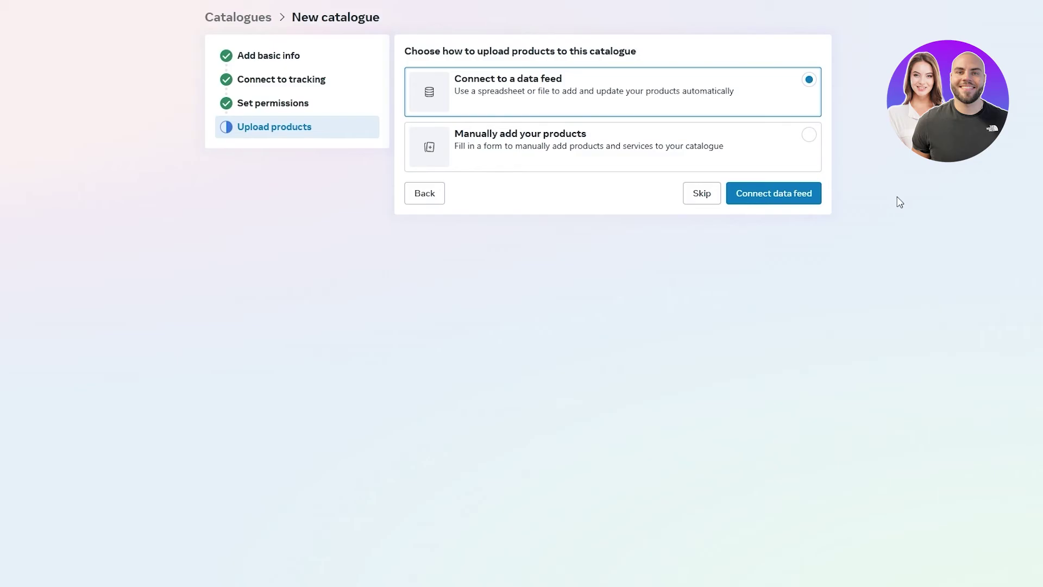
# Choose to add the products manually and reduce the blank item rows to three.
pyautogui.click(589, 158)
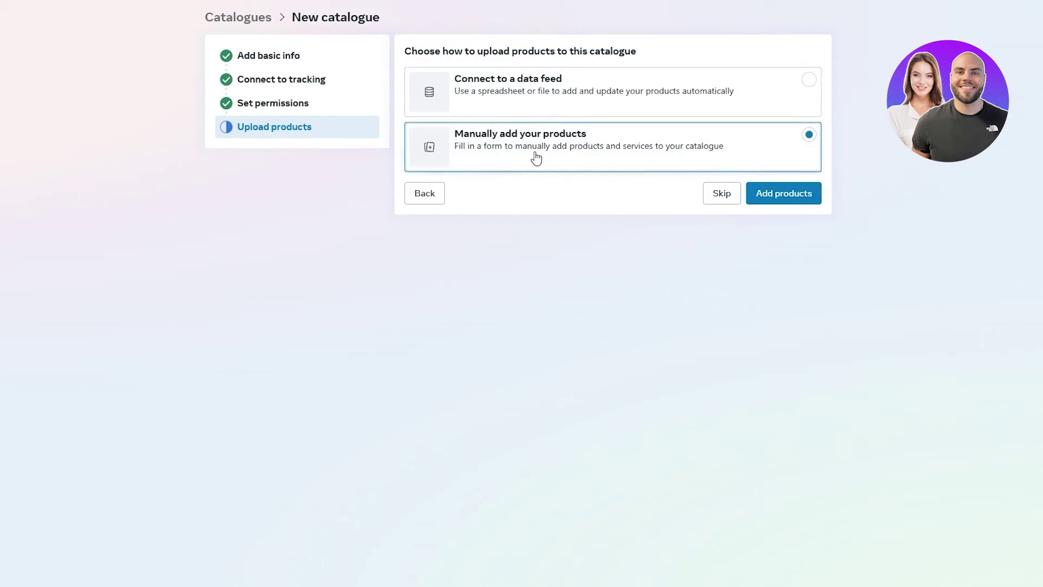
pyautogui.click(803, 194)
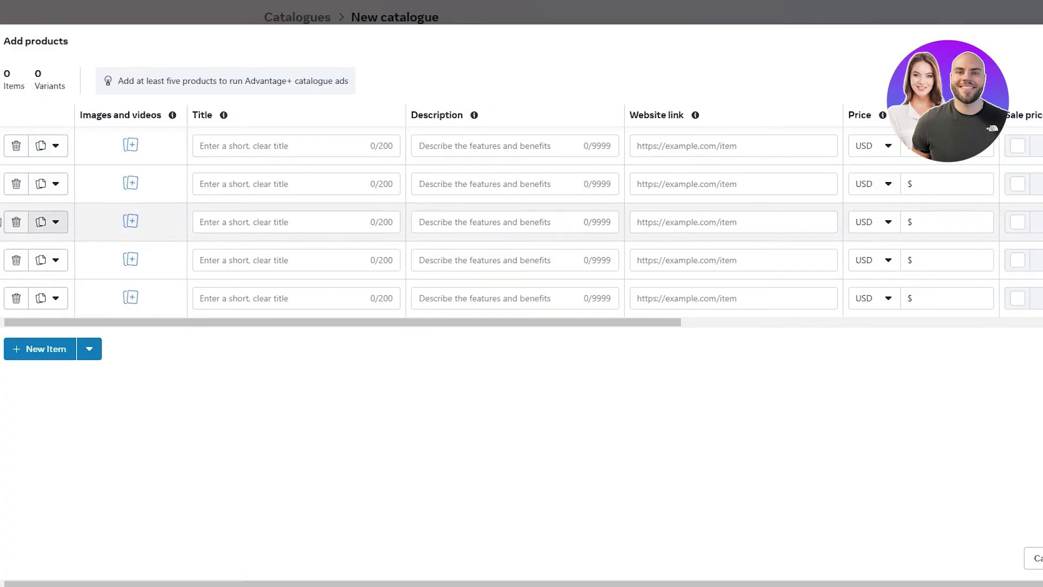
pyautogui.click(16, 147)
pyautogui.click(16, 148)
pyautogui.click(16, 149)
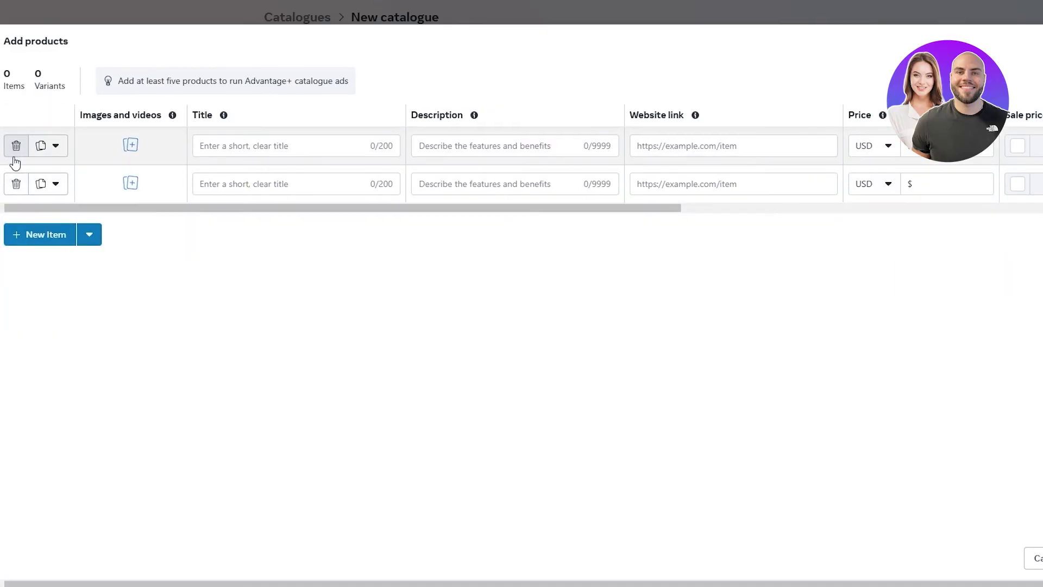
pyautogui.click(54, 238)
pyautogui.click(81, 275)
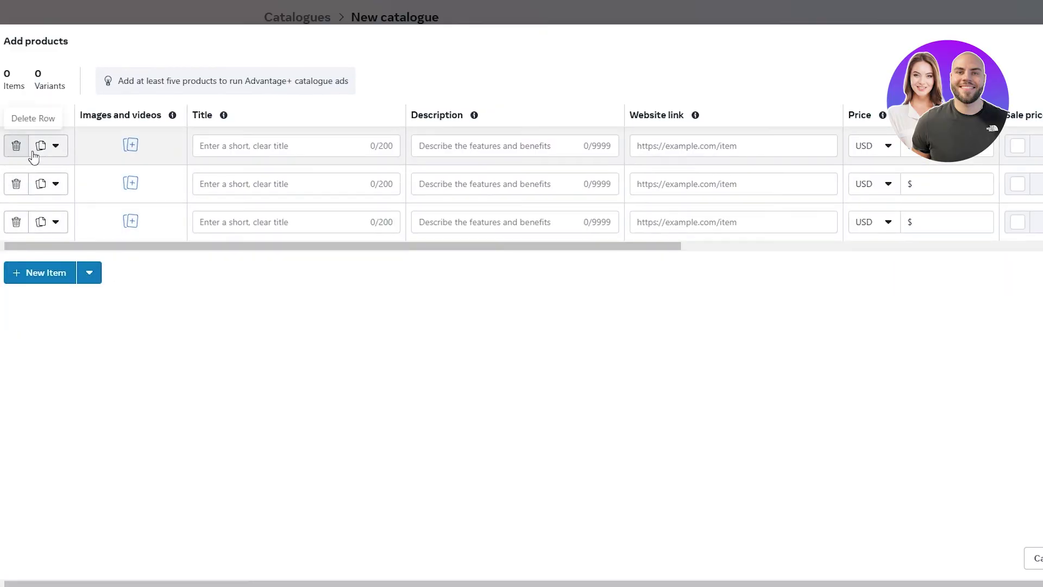
# Upload the images large (14).jpg, large (15).jpg, large (16).jpg and large (17).jpg for the first item.
pyautogui.click(132, 142)
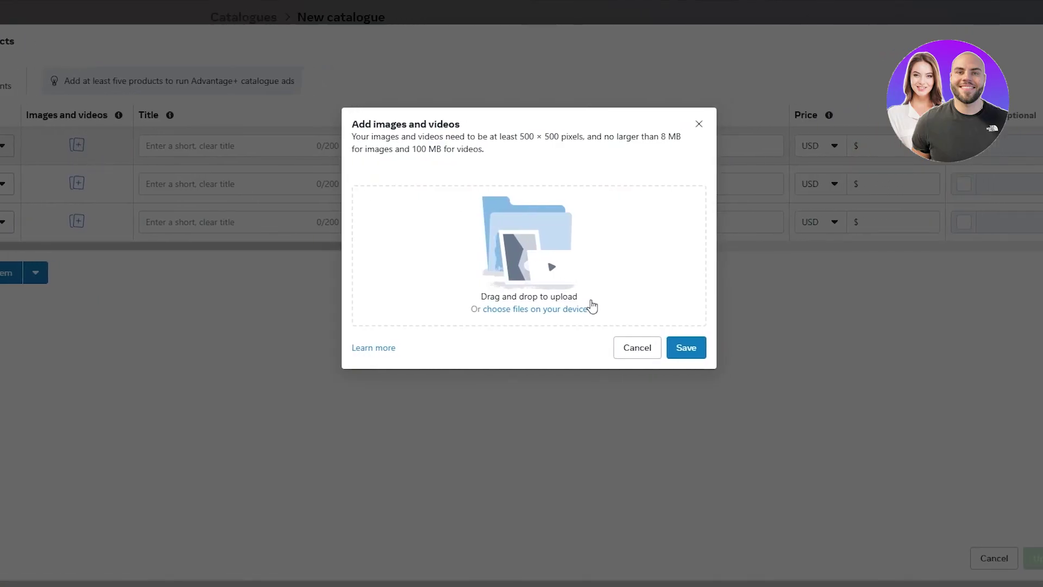
pyautogui.click(523, 318)
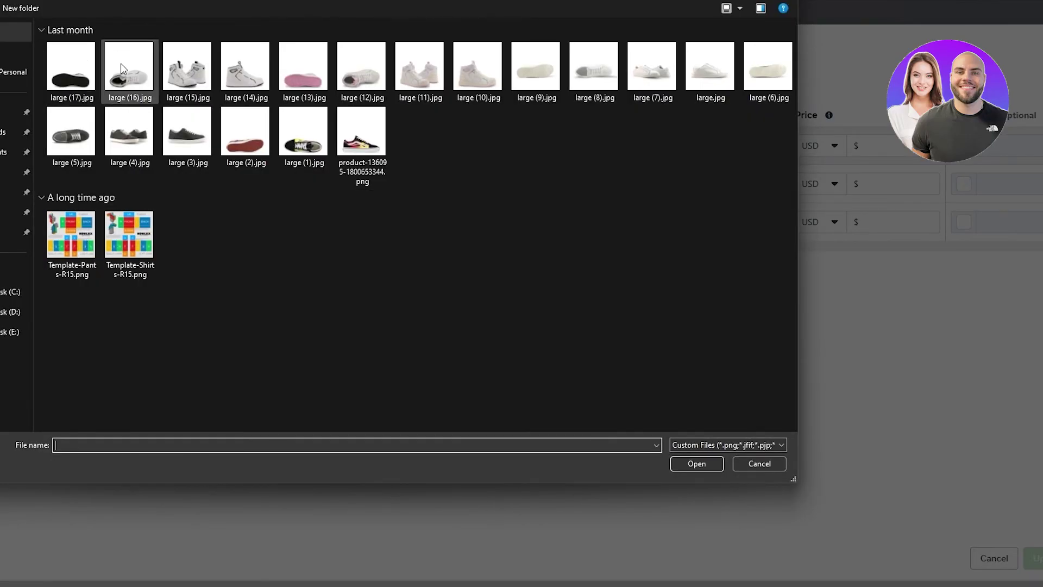
pyautogui.click(187, 66)
pyautogui.keyDown('ctrl'); pyautogui.click(245, 66); pyautogui.keyUp('ctrl')
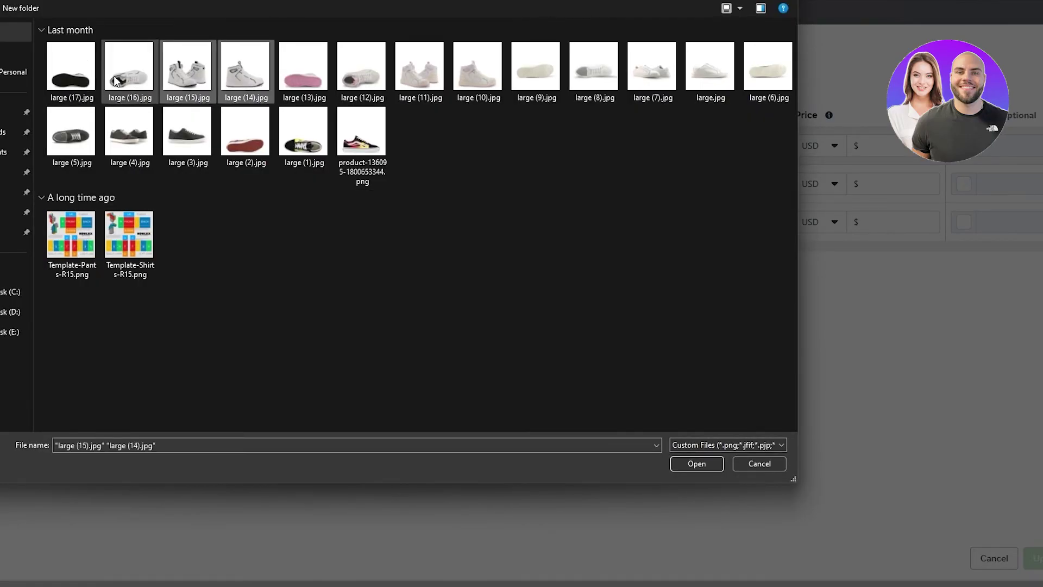
pyautogui.keyDown('ctrl'); pyautogui.click(115, 80); pyautogui.keyUp('ctrl')
pyautogui.keyDown('ctrl'); pyautogui.click(70, 66); pyautogui.keyUp('ctrl')
pyautogui.click(696, 463)
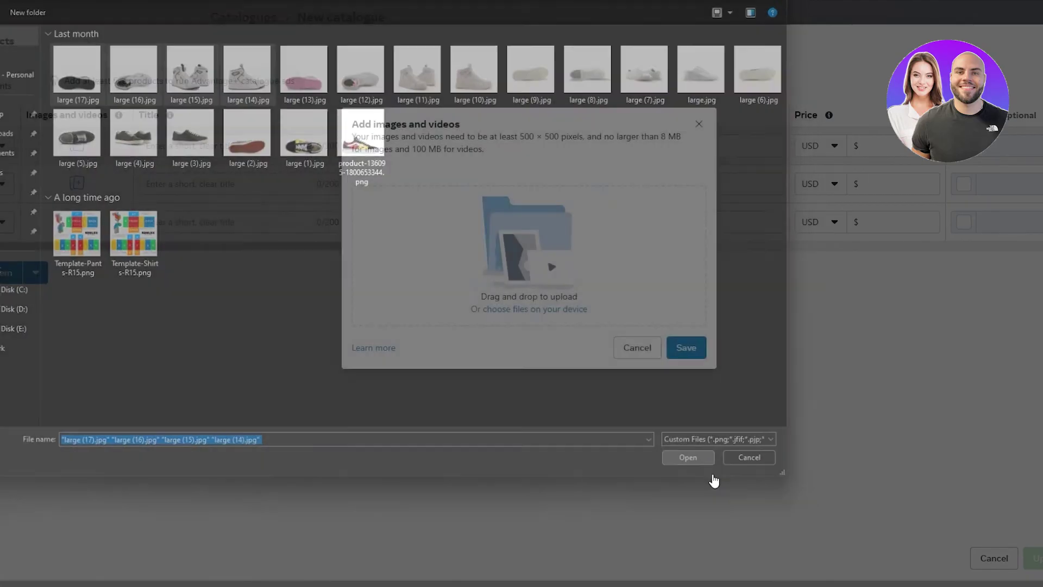
# Reorder the item's images with large (15).jpg as the main image and large (17).jpg last, and save them.
pyautogui.moveTo(363, 260); pyautogui.dragTo(363, 107)
pyautogui.moveTo(360, 204); pyautogui.dragTo(369, 342)
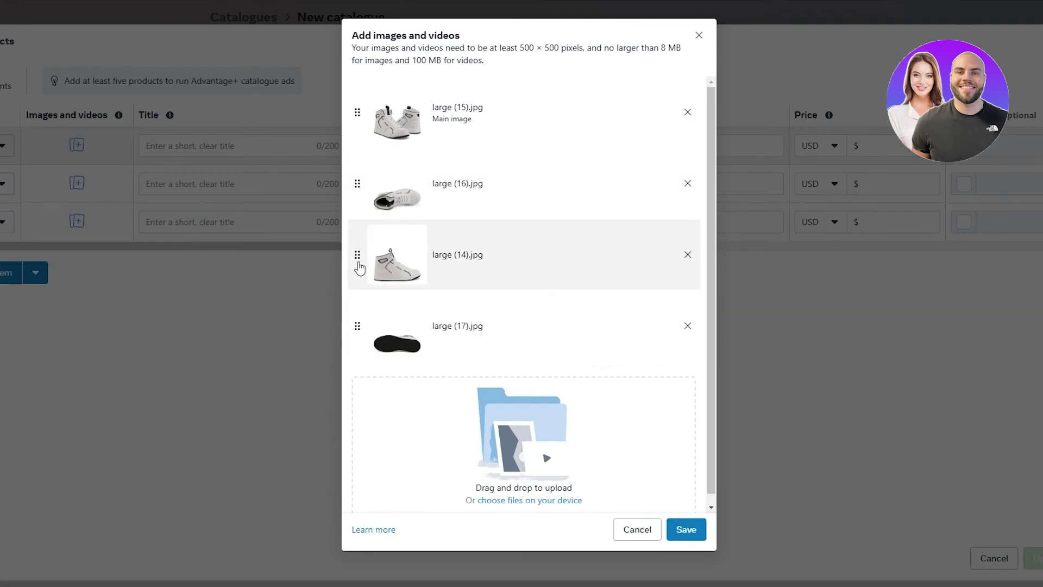
pyautogui.click(686, 529)
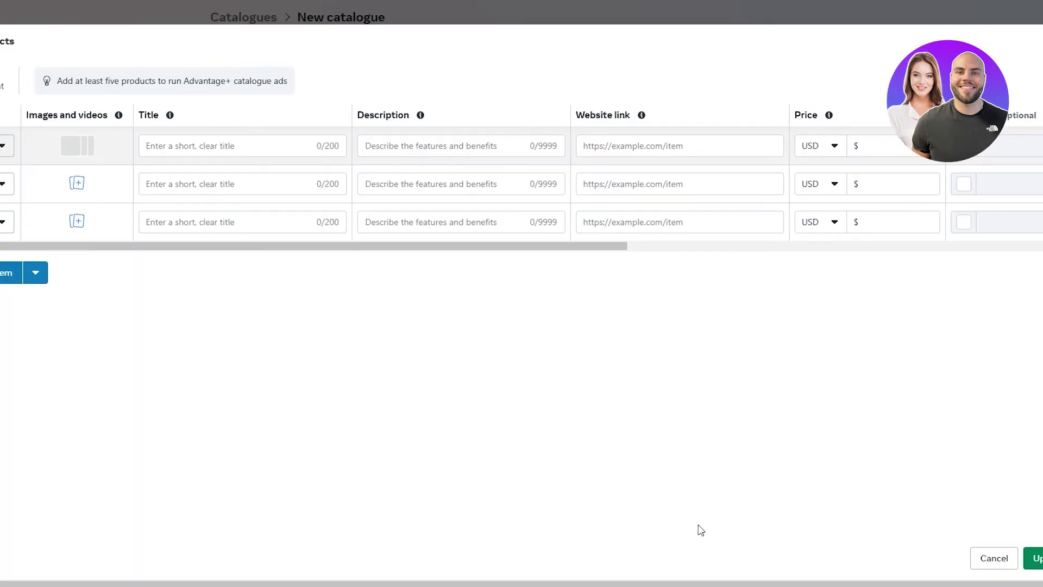
# Title the first item GUESS HiTop Sneakers and set its price to 20.00 USD.
pyautogui.click(297, 147)
pyautogui.write('GUESS HiTop Sneakers')
pyautogui.click(438, 145)
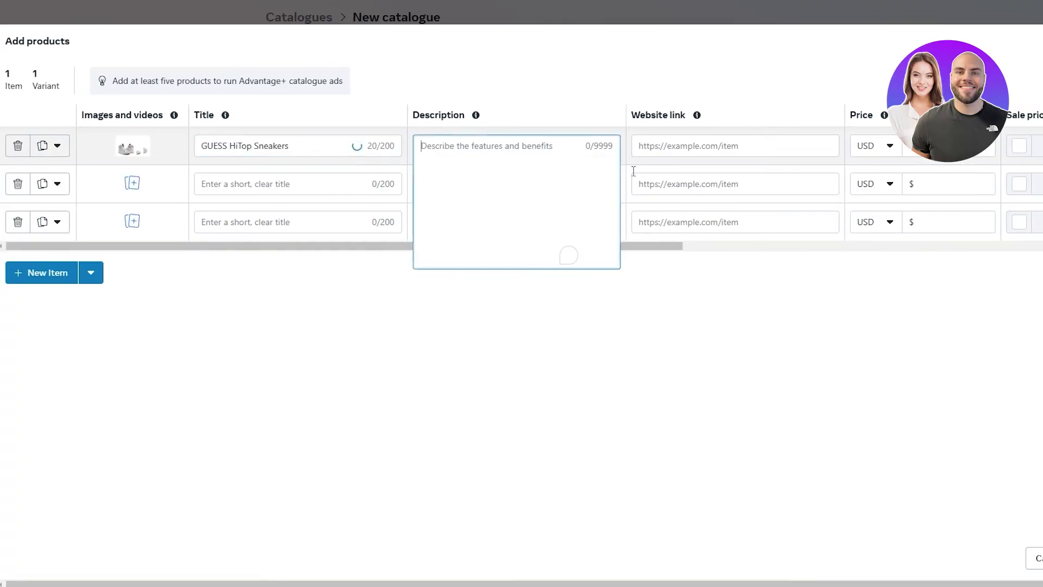
pyautogui.click(683, 417)
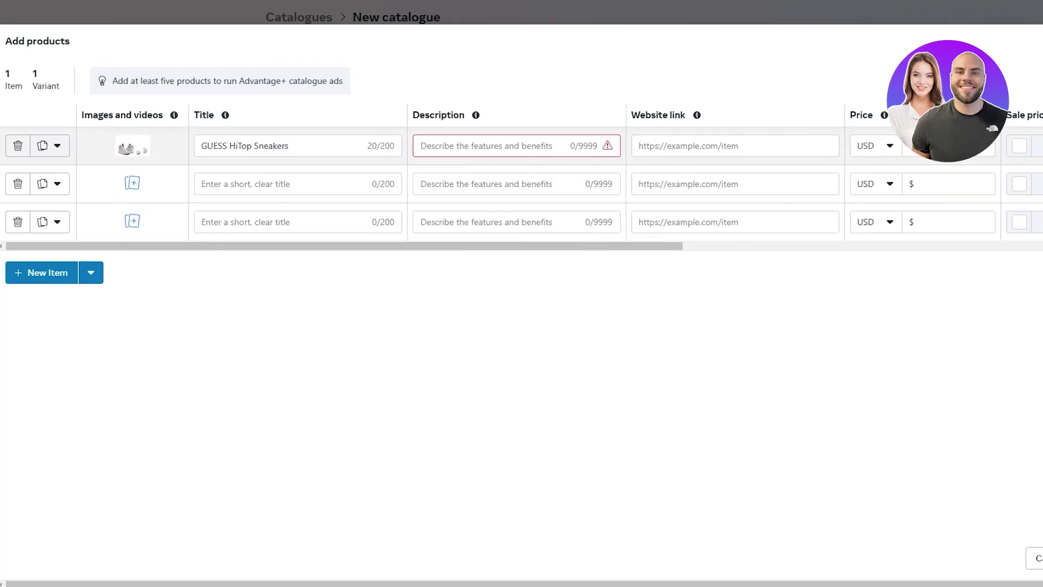
pyautogui.write('20.00')
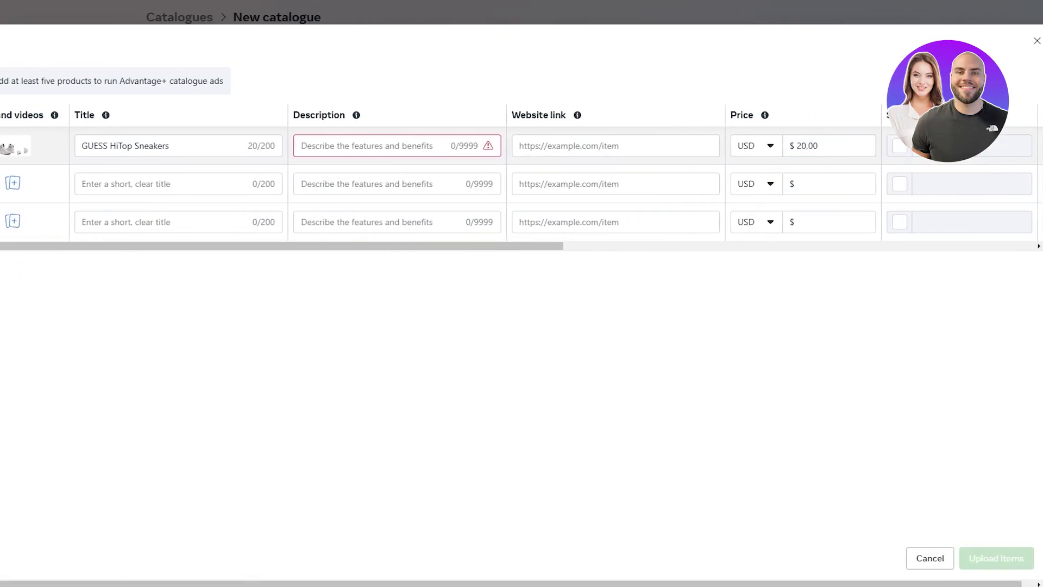
# Enable the first item's sale price, add its Men's Basketball Sneakers description and dhgate.com product link, and upload the item.
pyautogui.click(900, 146)
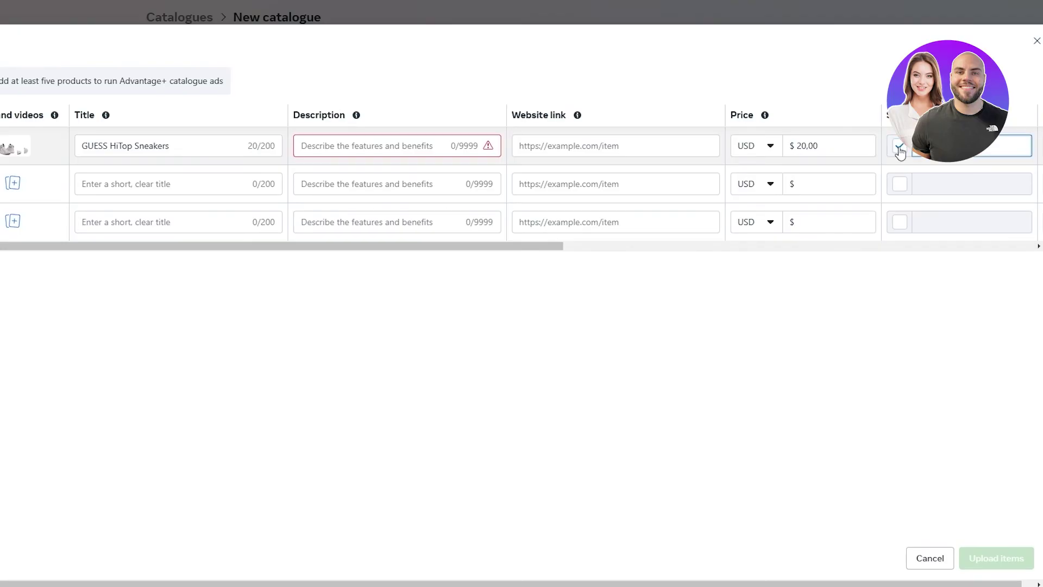
pyautogui.click(612, 348)
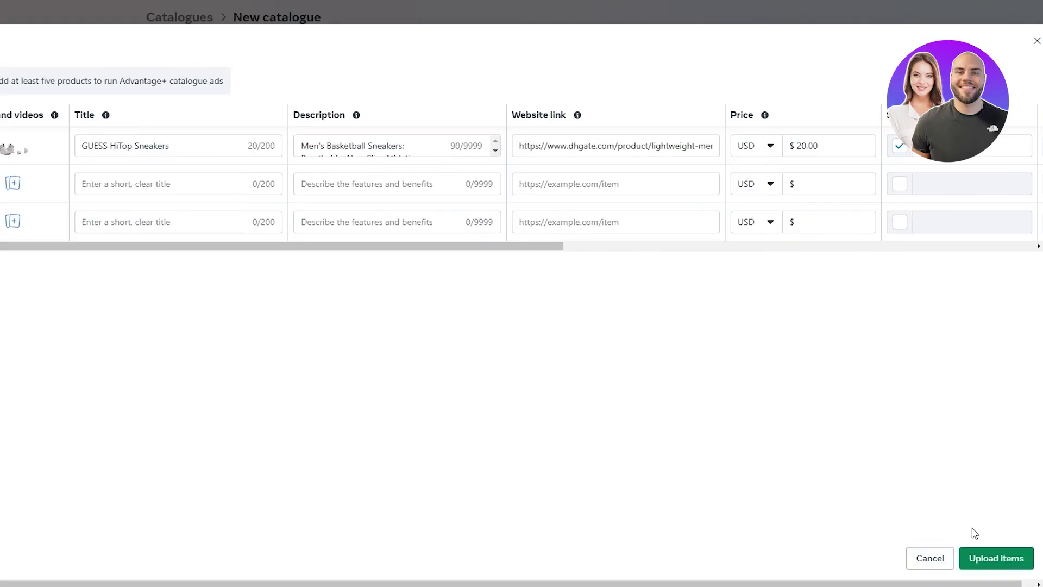
pyautogui.click(1007, 559)
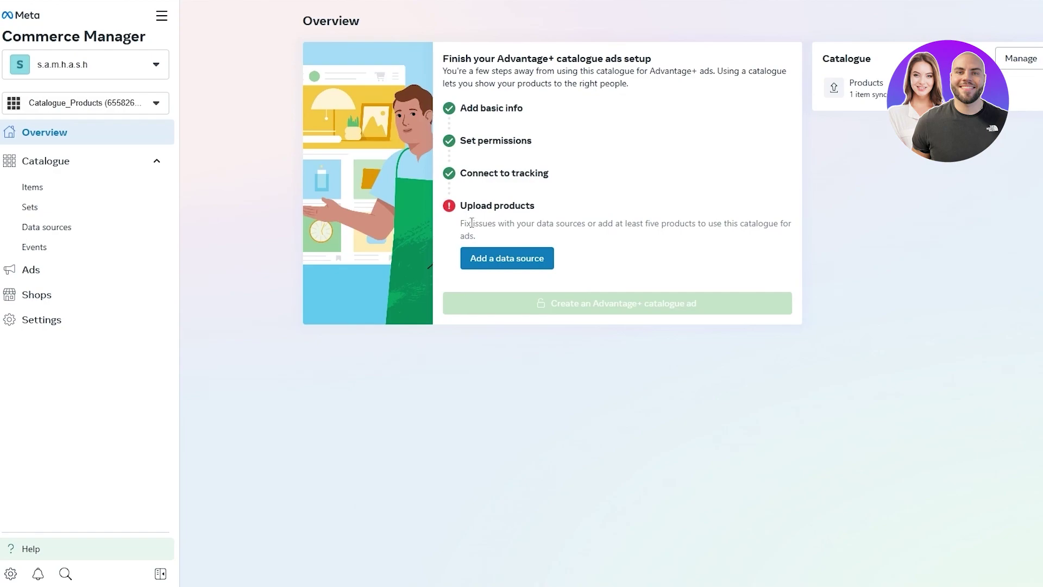
# Start the shop setup from Shops, using none of the partner platforms and United States of America as the country.
pyautogui.moveTo(487, 205); pyautogui.dragTo(520, 207)
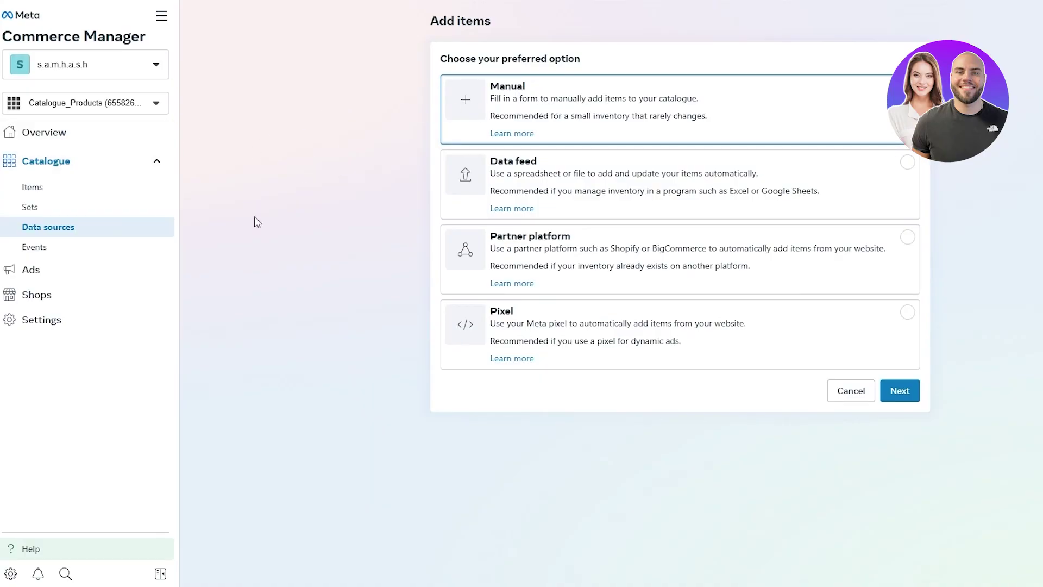
pyautogui.click(30, 299)
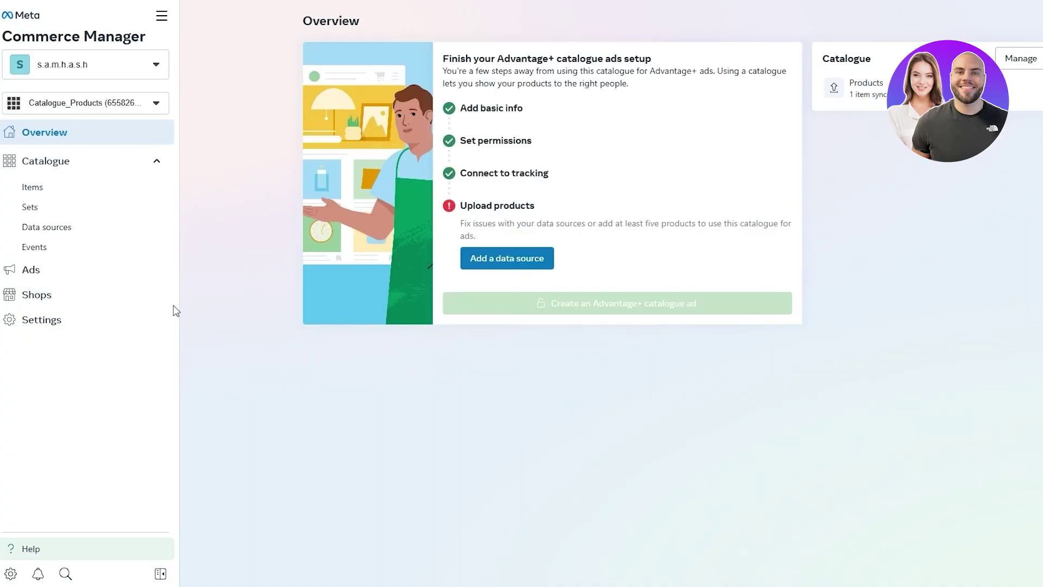
pyautogui.click(35, 297)
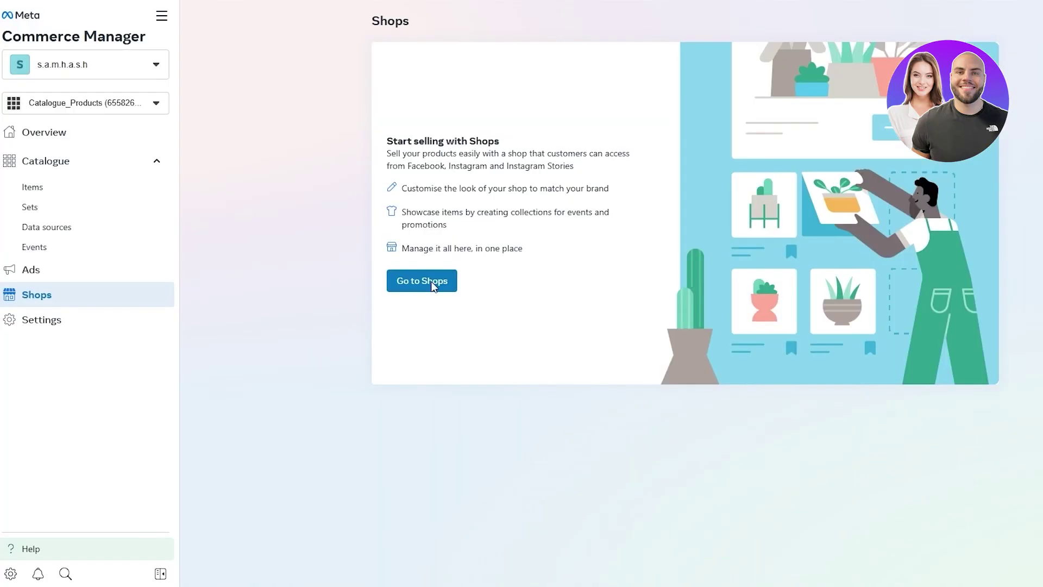
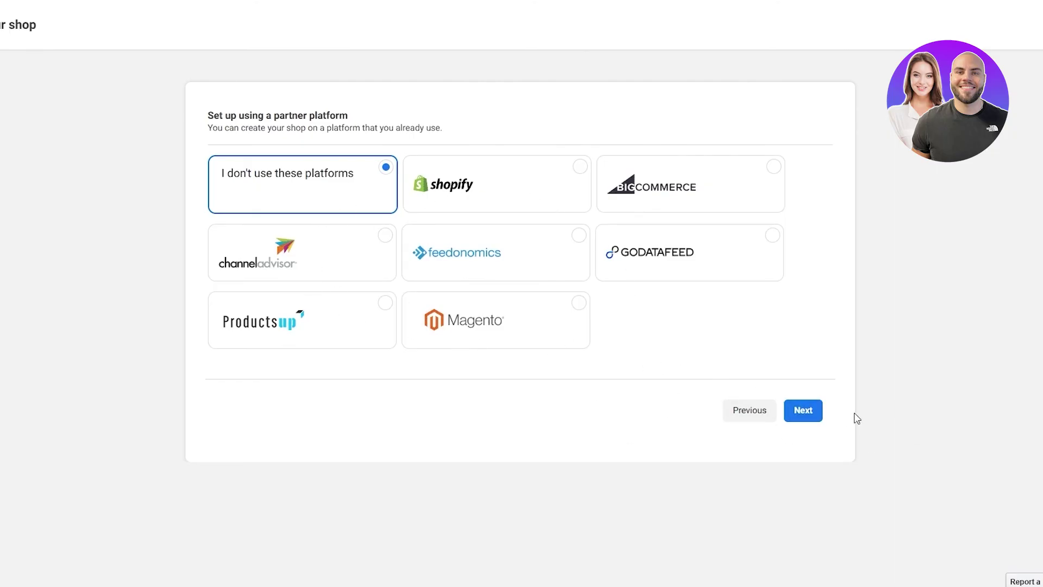
pyautogui.click(817, 413)
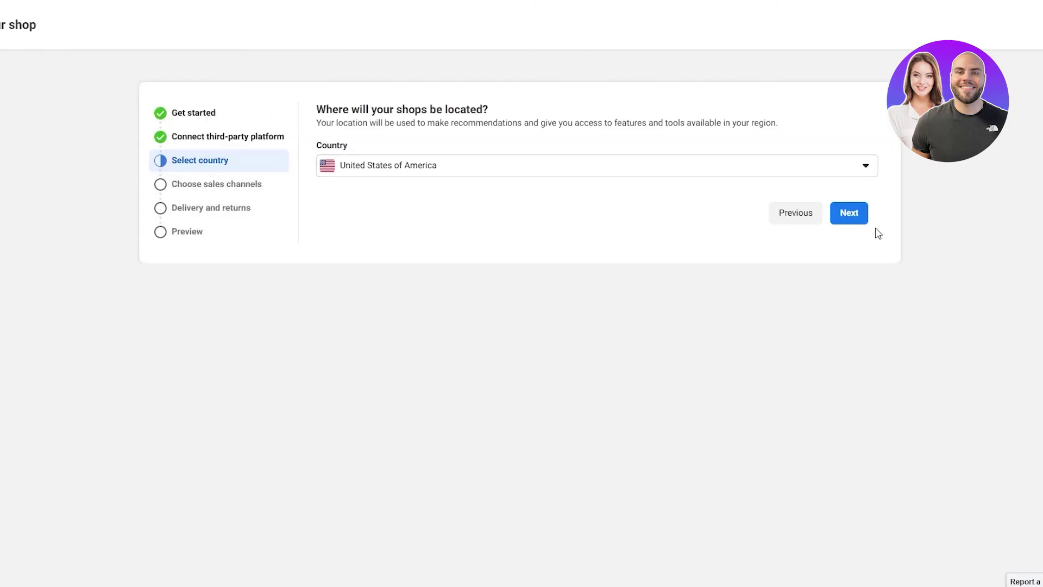
pyautogui.click(861, 214)
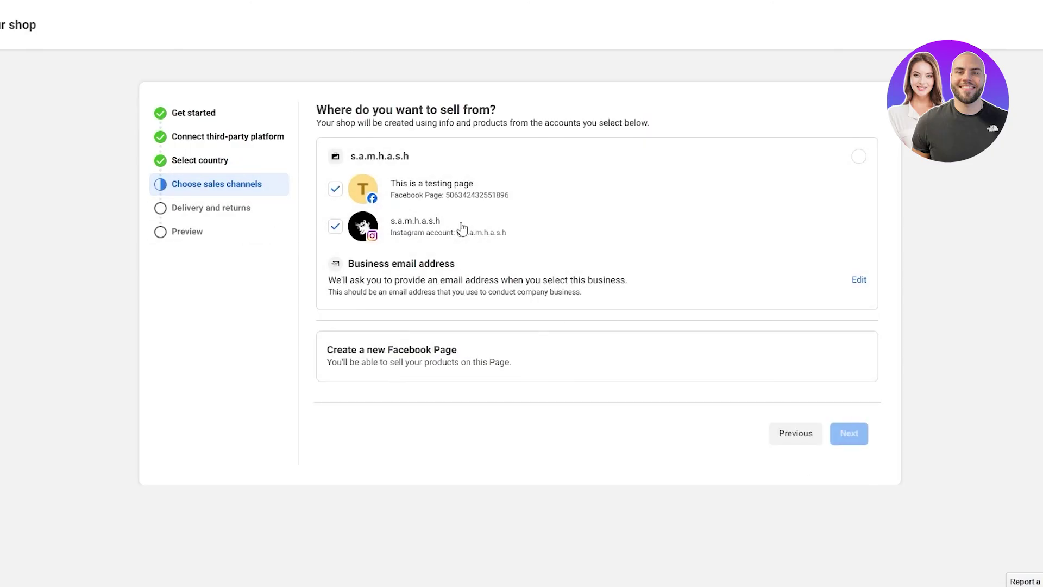
# Deselect the Facebook Page as a sales channel, keep the Instagram account, and submit the business email address.
pyautogui.click(336, 190)
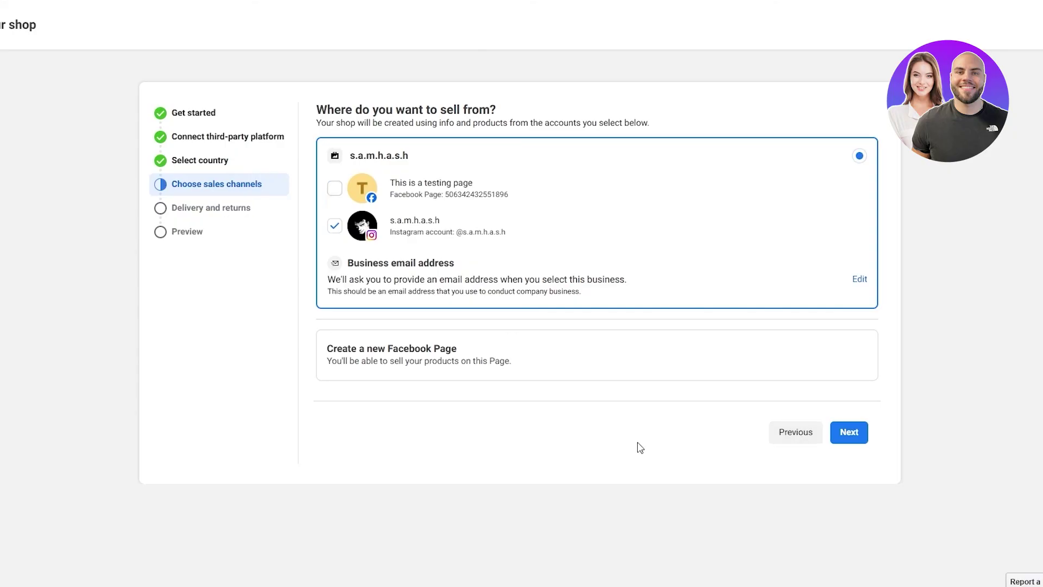
pyautogui.click(849, 432)
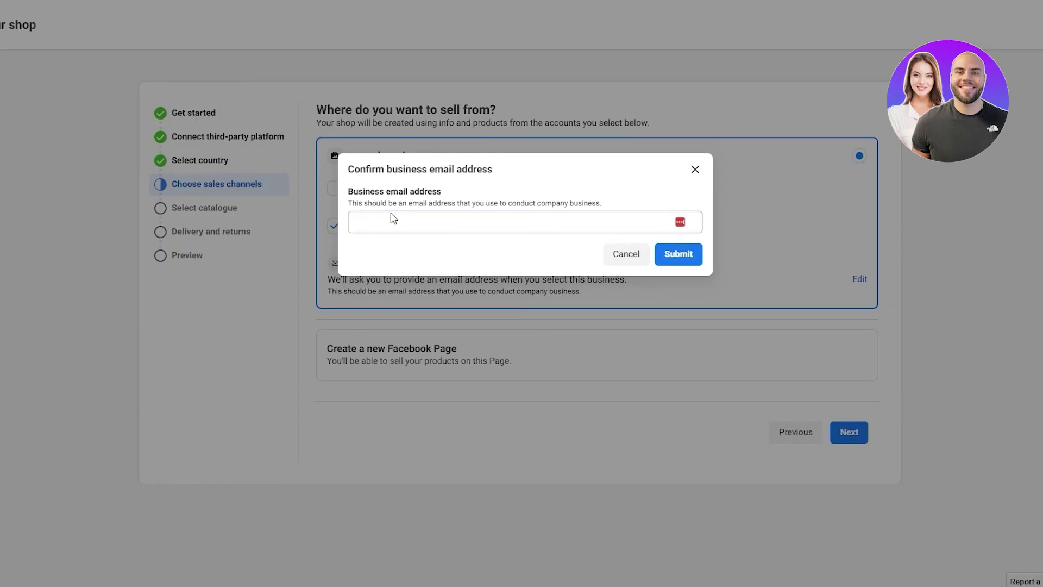
pyautogui.moveTo(404, 208); pyautogui.dragTo(584, 208)
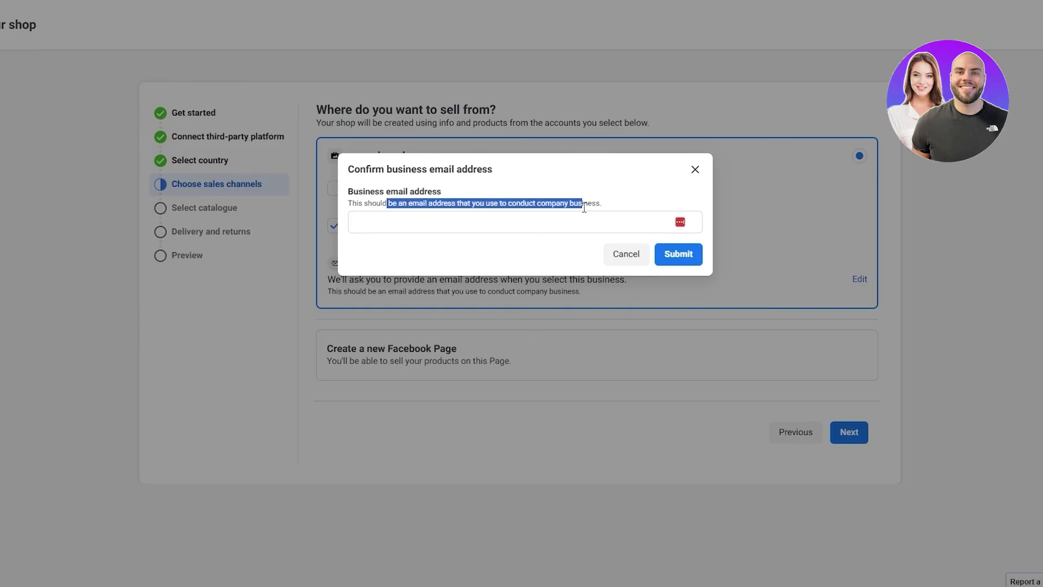
pyautogui.click(606, 207)
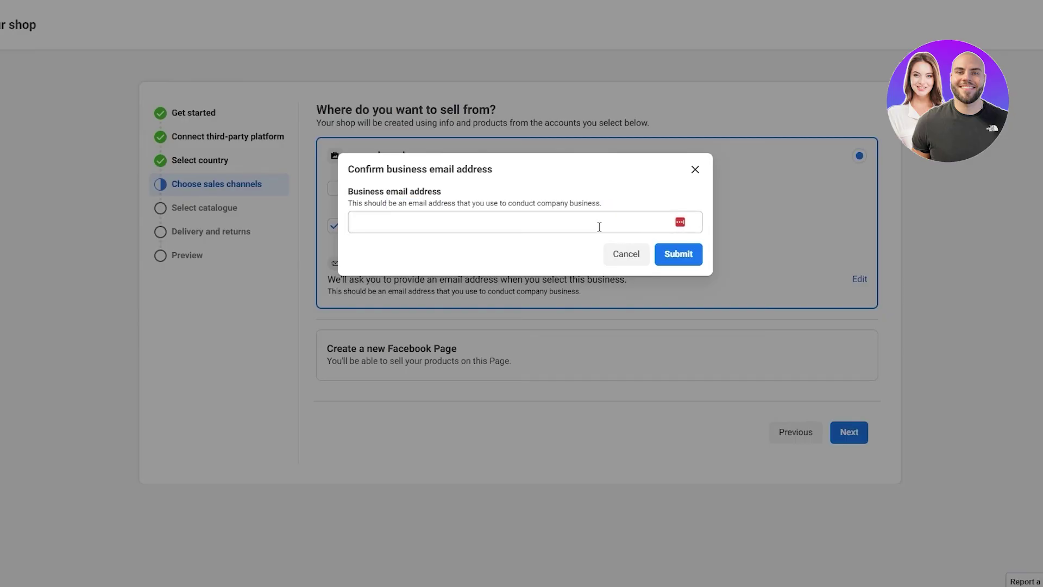
pyautogui.click(599, 227)
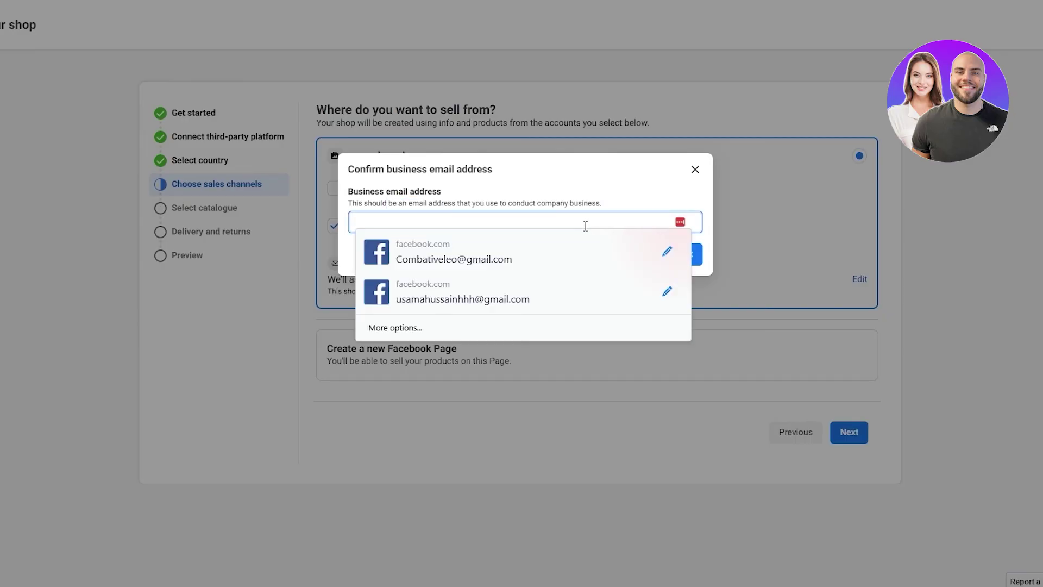
pyautogui.click(493, 256)
pyautogui.click(667, 259)
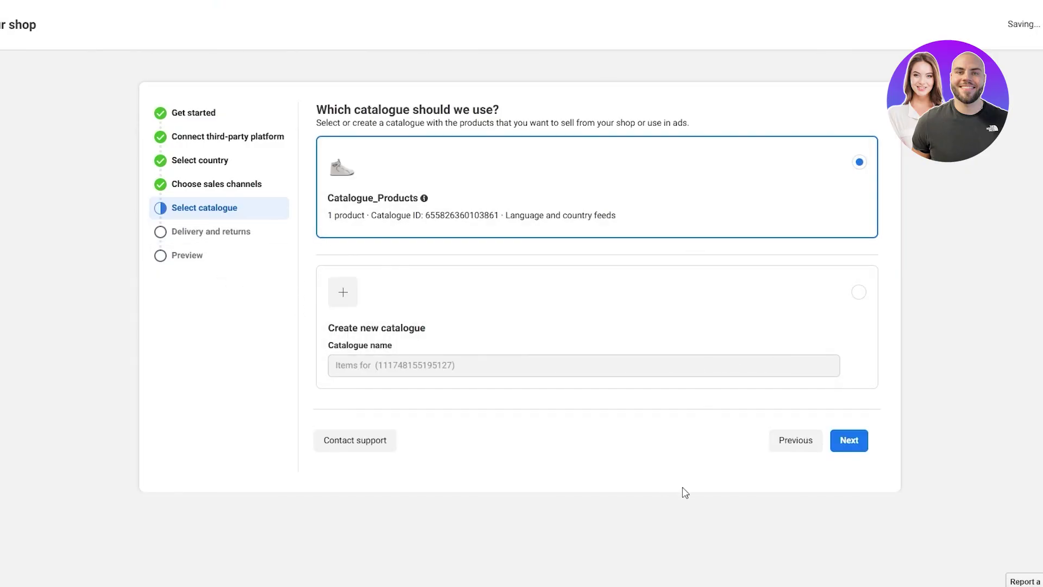
# Use Catalogue_Products as the shop's catalogue and try to continue with the default delivery and returns settings.
pyautogui.click(844, 448)
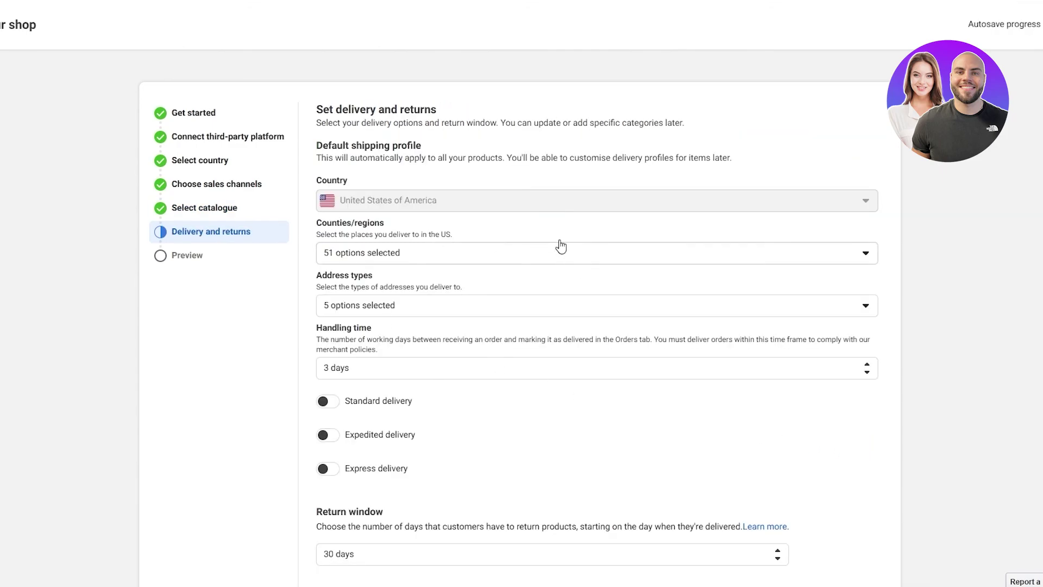
pyautogui.scroll(-3, 326, 309)
pyautogui.scroll(-4, 326, 309)
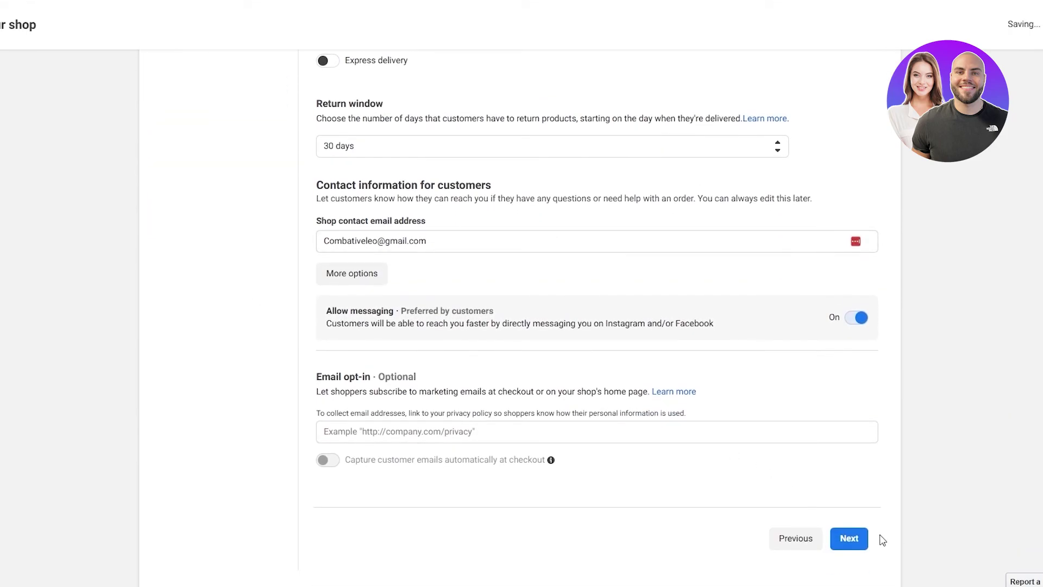
pyautogui.click(849, 538)
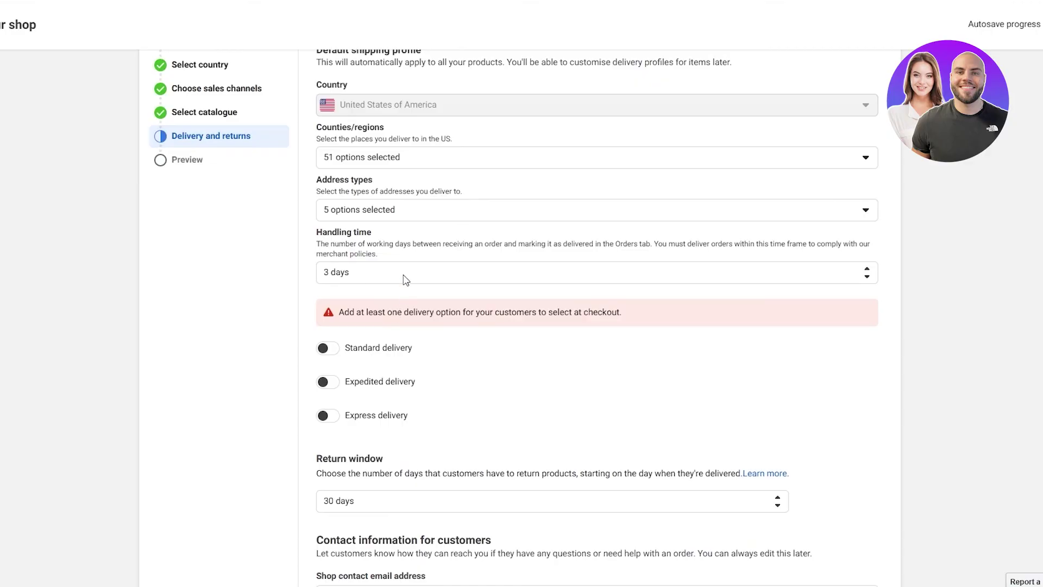
# Turn on standard delivery with a base rate of $10.00 and continue to the shop preview.
pyautogui.click(326, 348)
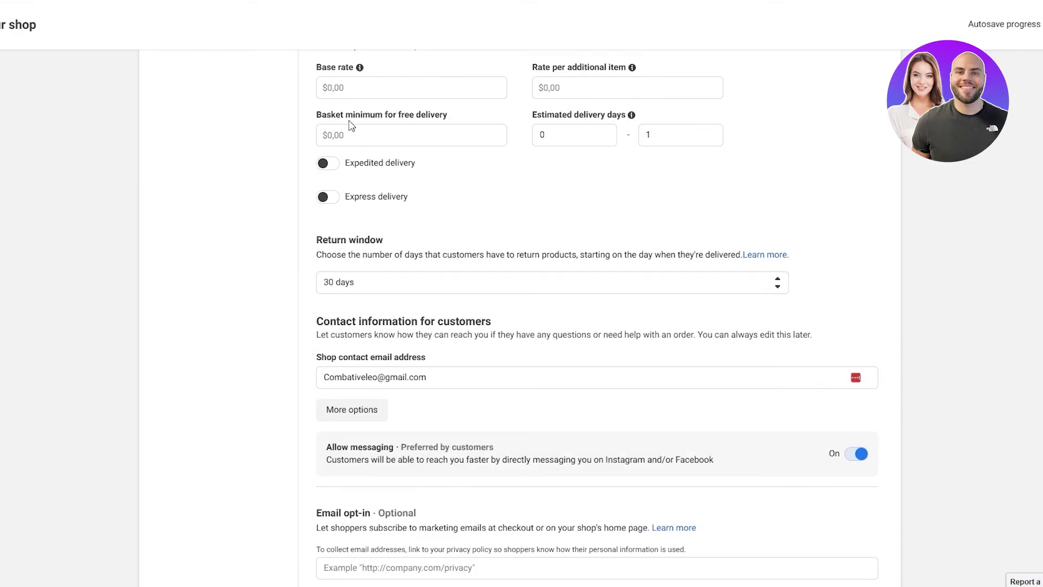
pyautogui.click(350, 90)
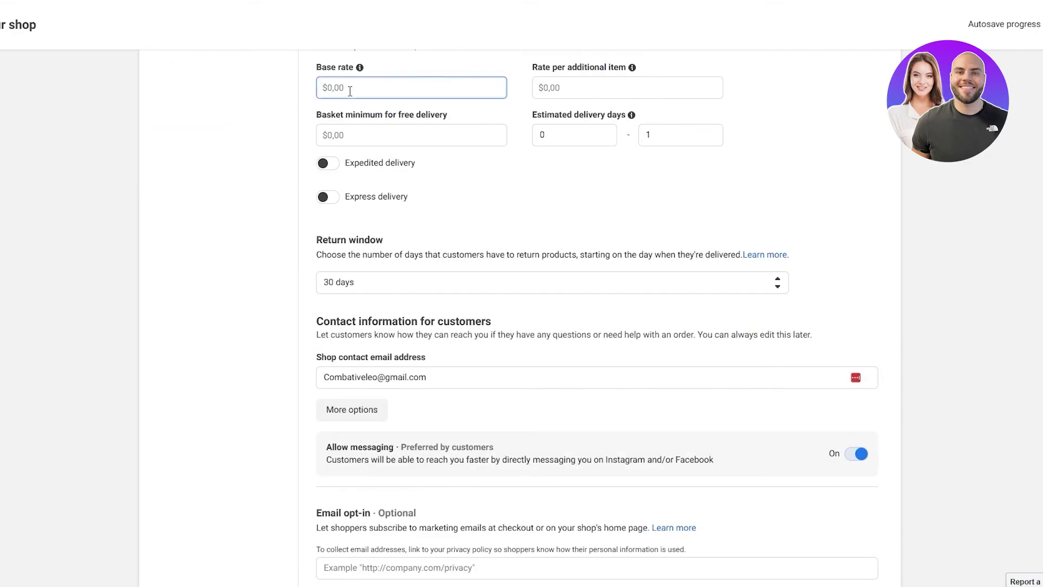
pyautogui.write('10')
pyautogui.click(583, 88)
pyautogui.click(370, 130)
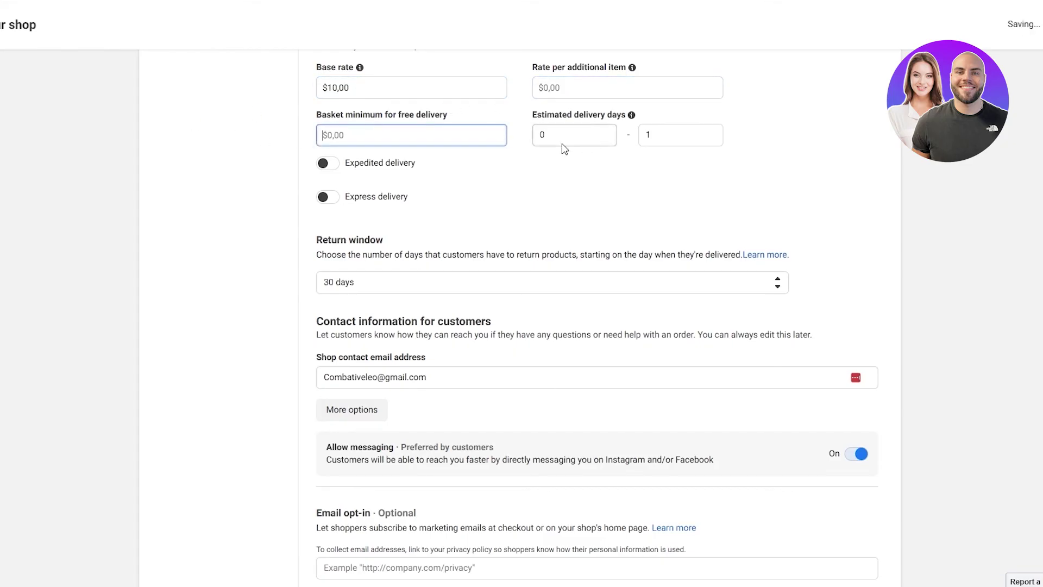
pyautogui.scroll(-3, 676, 240)
pyautogui.click(849, 538)
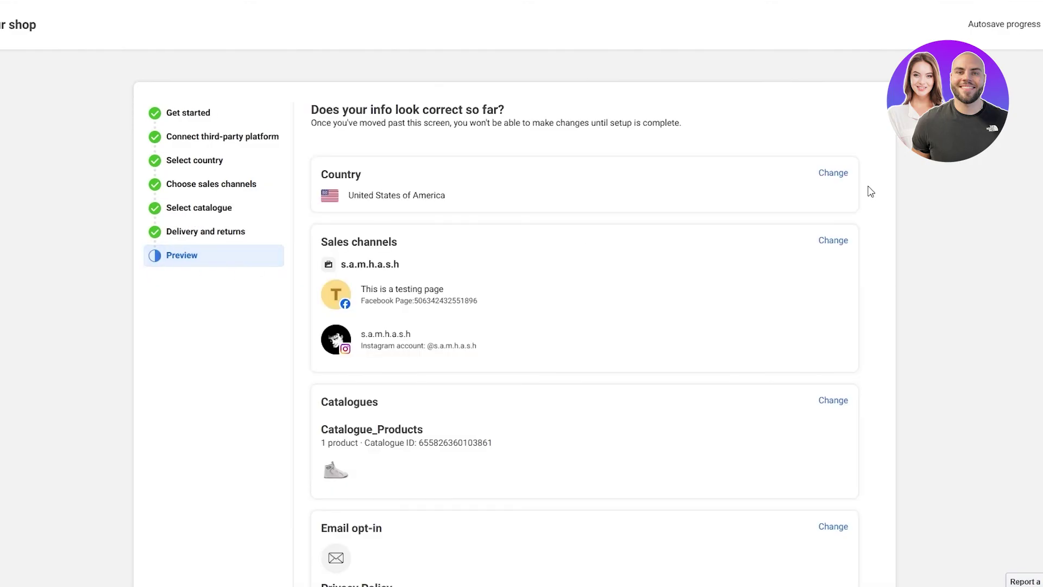
# Agree to the Seller Agreement and finish the shop setup, closing the business and payout information overview.
pyautogui.scroll(-10, 433, 230)
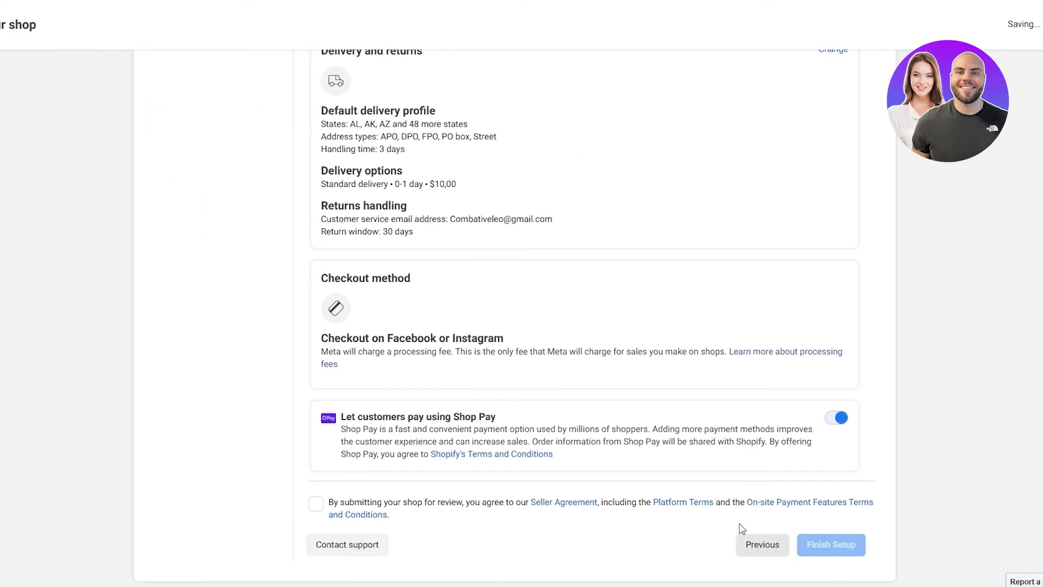
pyautogui.click(316, 503)
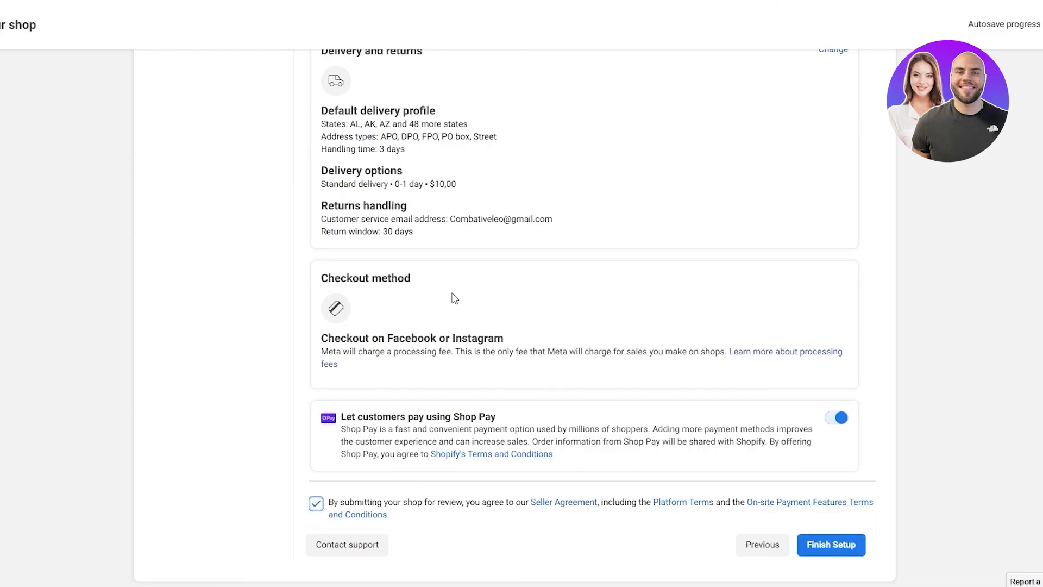
pyautogui.click(840, 549)
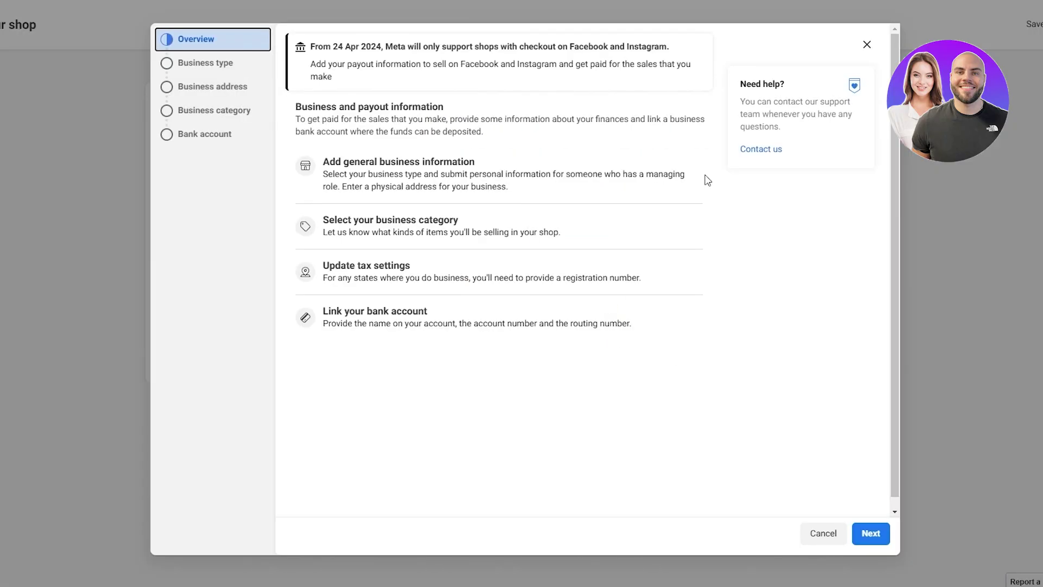
pyautogui.scroll(-1, 217, 109)
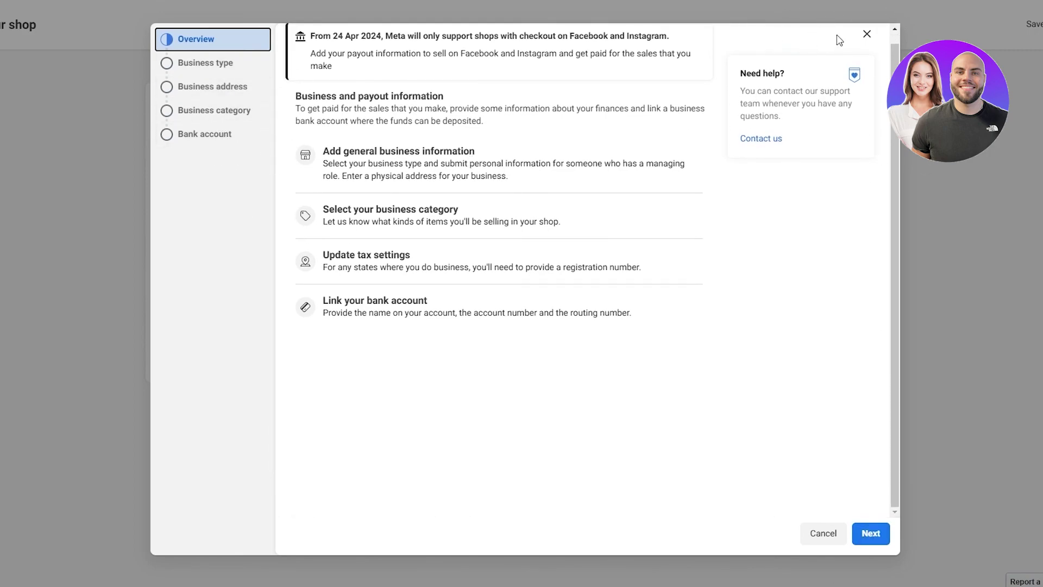
pyautogui.click(866, 35)
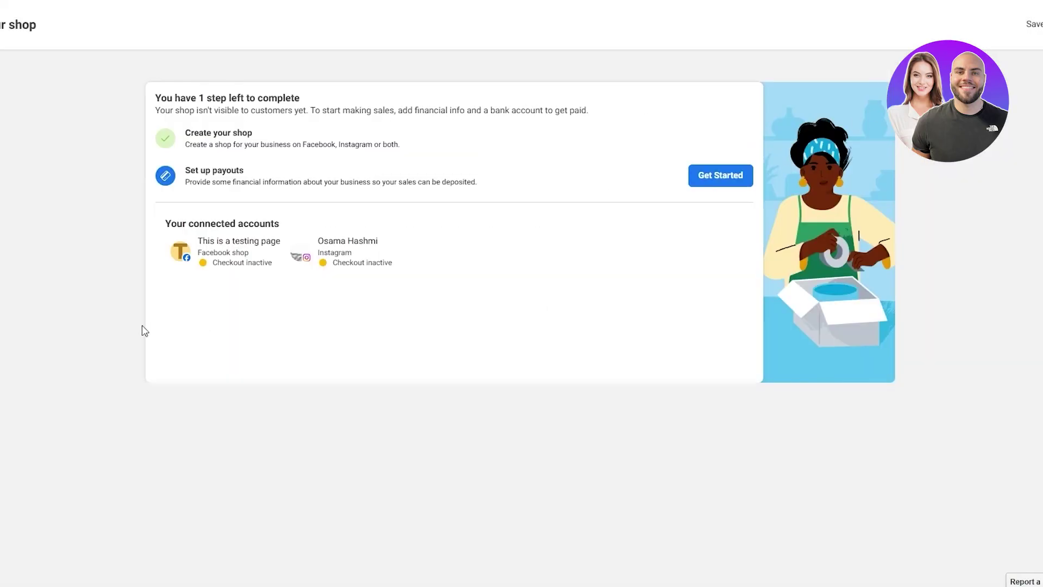